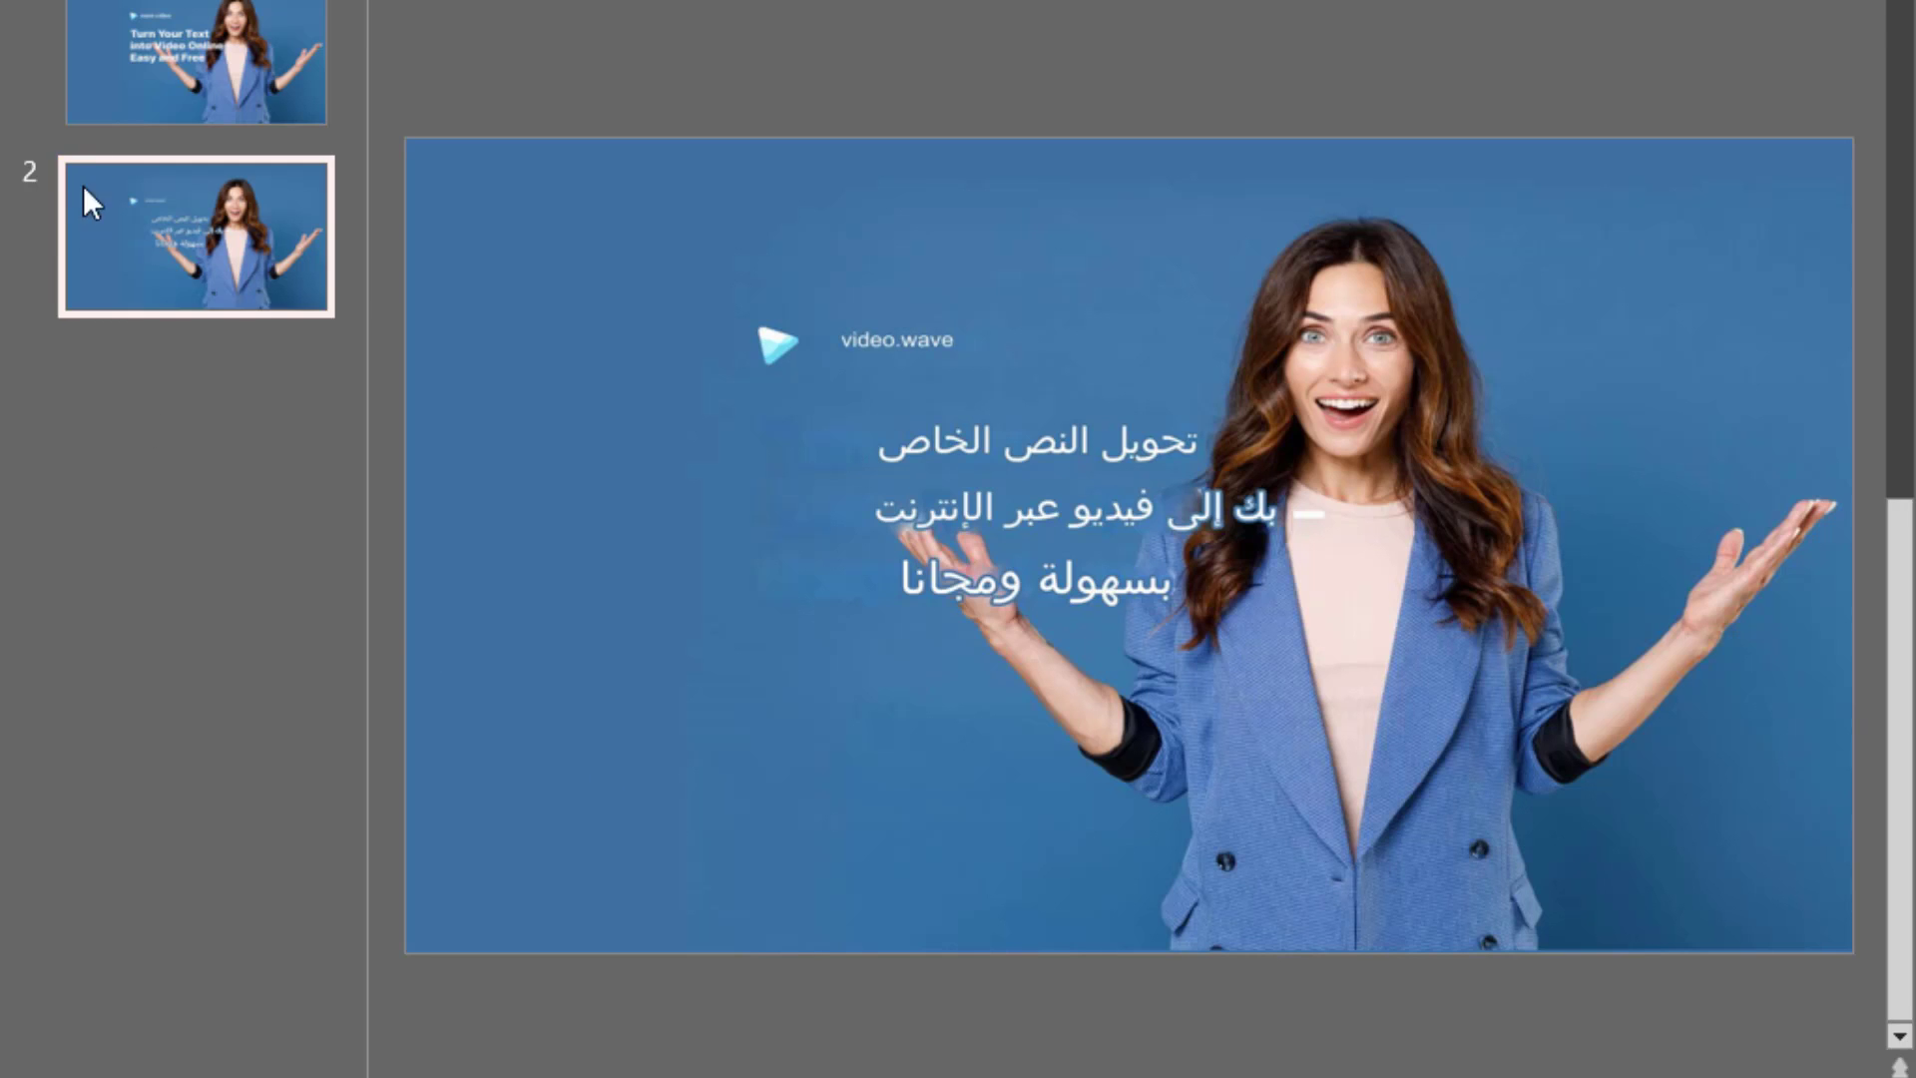
# - Compare the original English image on slide 1 with its Arabic-translated version on slide 2
pyautogui.click(158, 77)
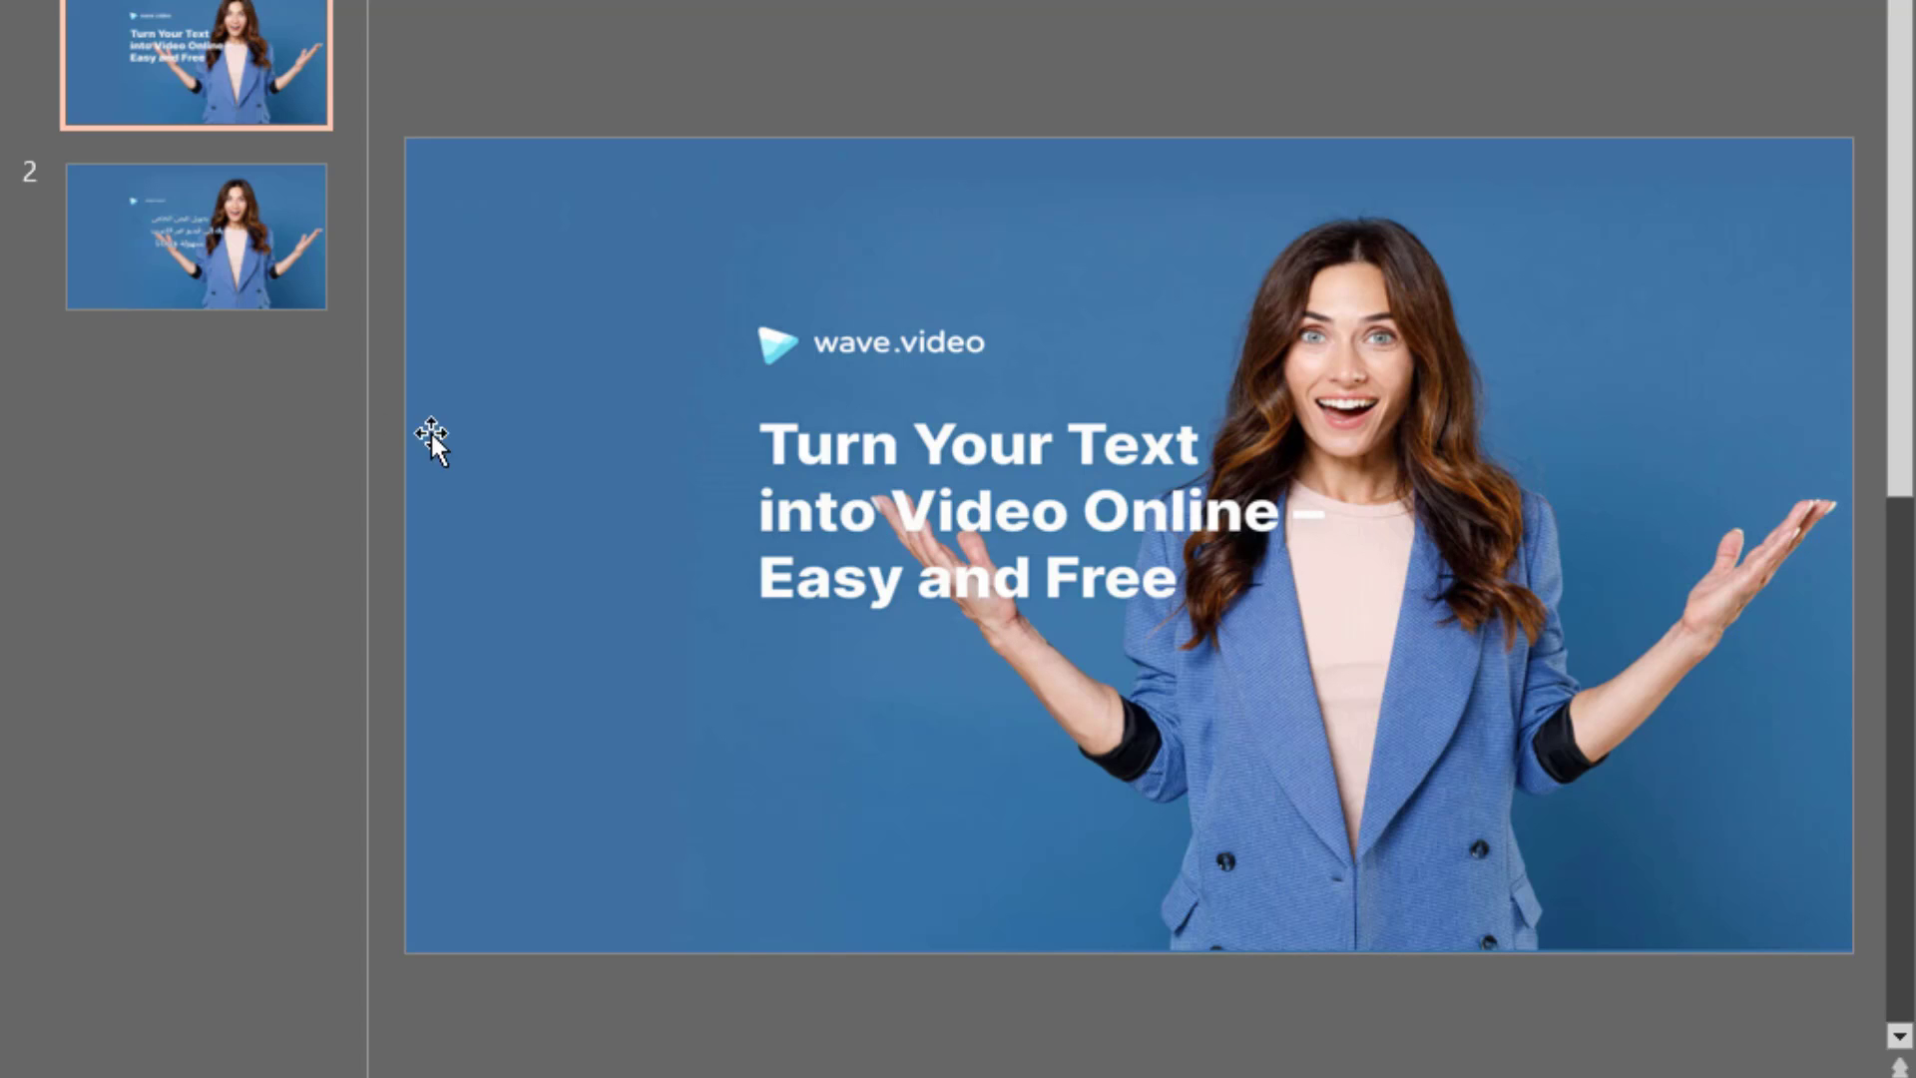
pyautogui.click(182, 254)
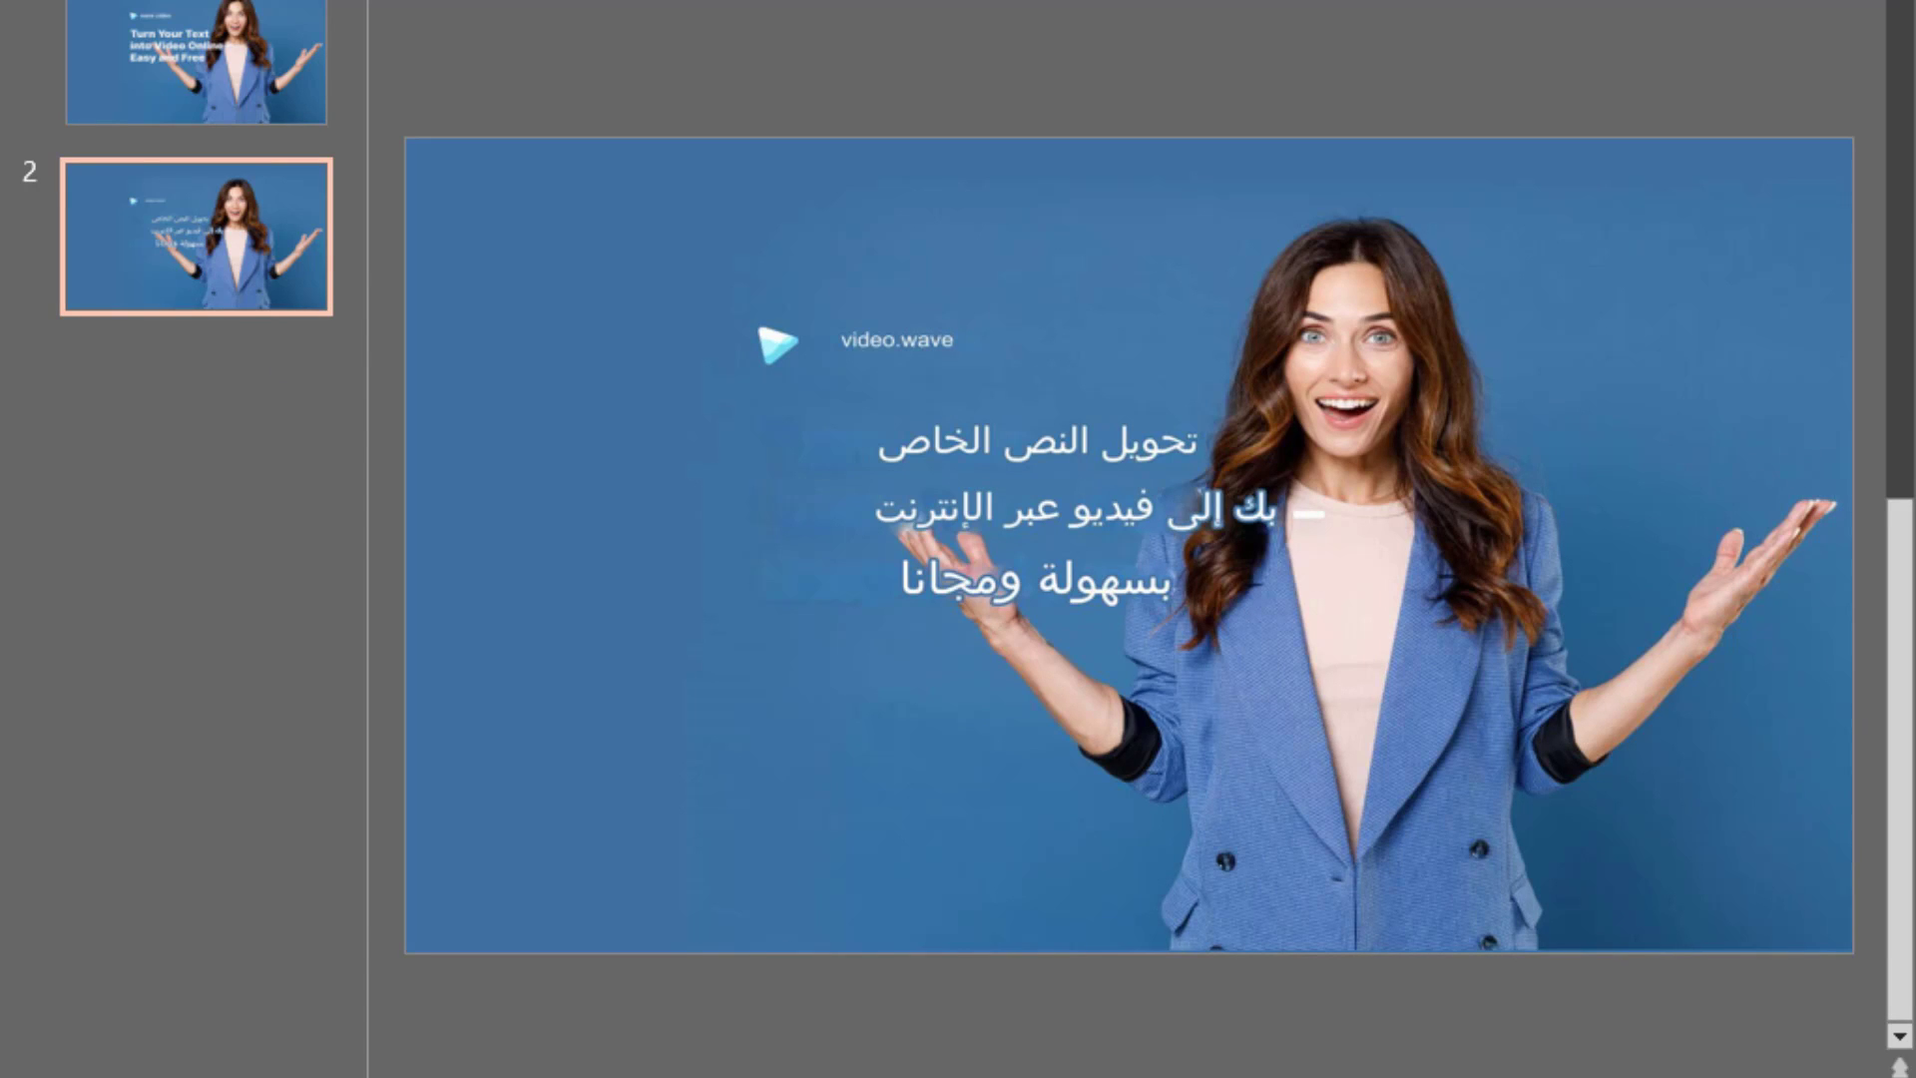
# - Switch to Chrome and open Google Translate in image translation mode from the Google apps
pyautogui.click(796, 988)
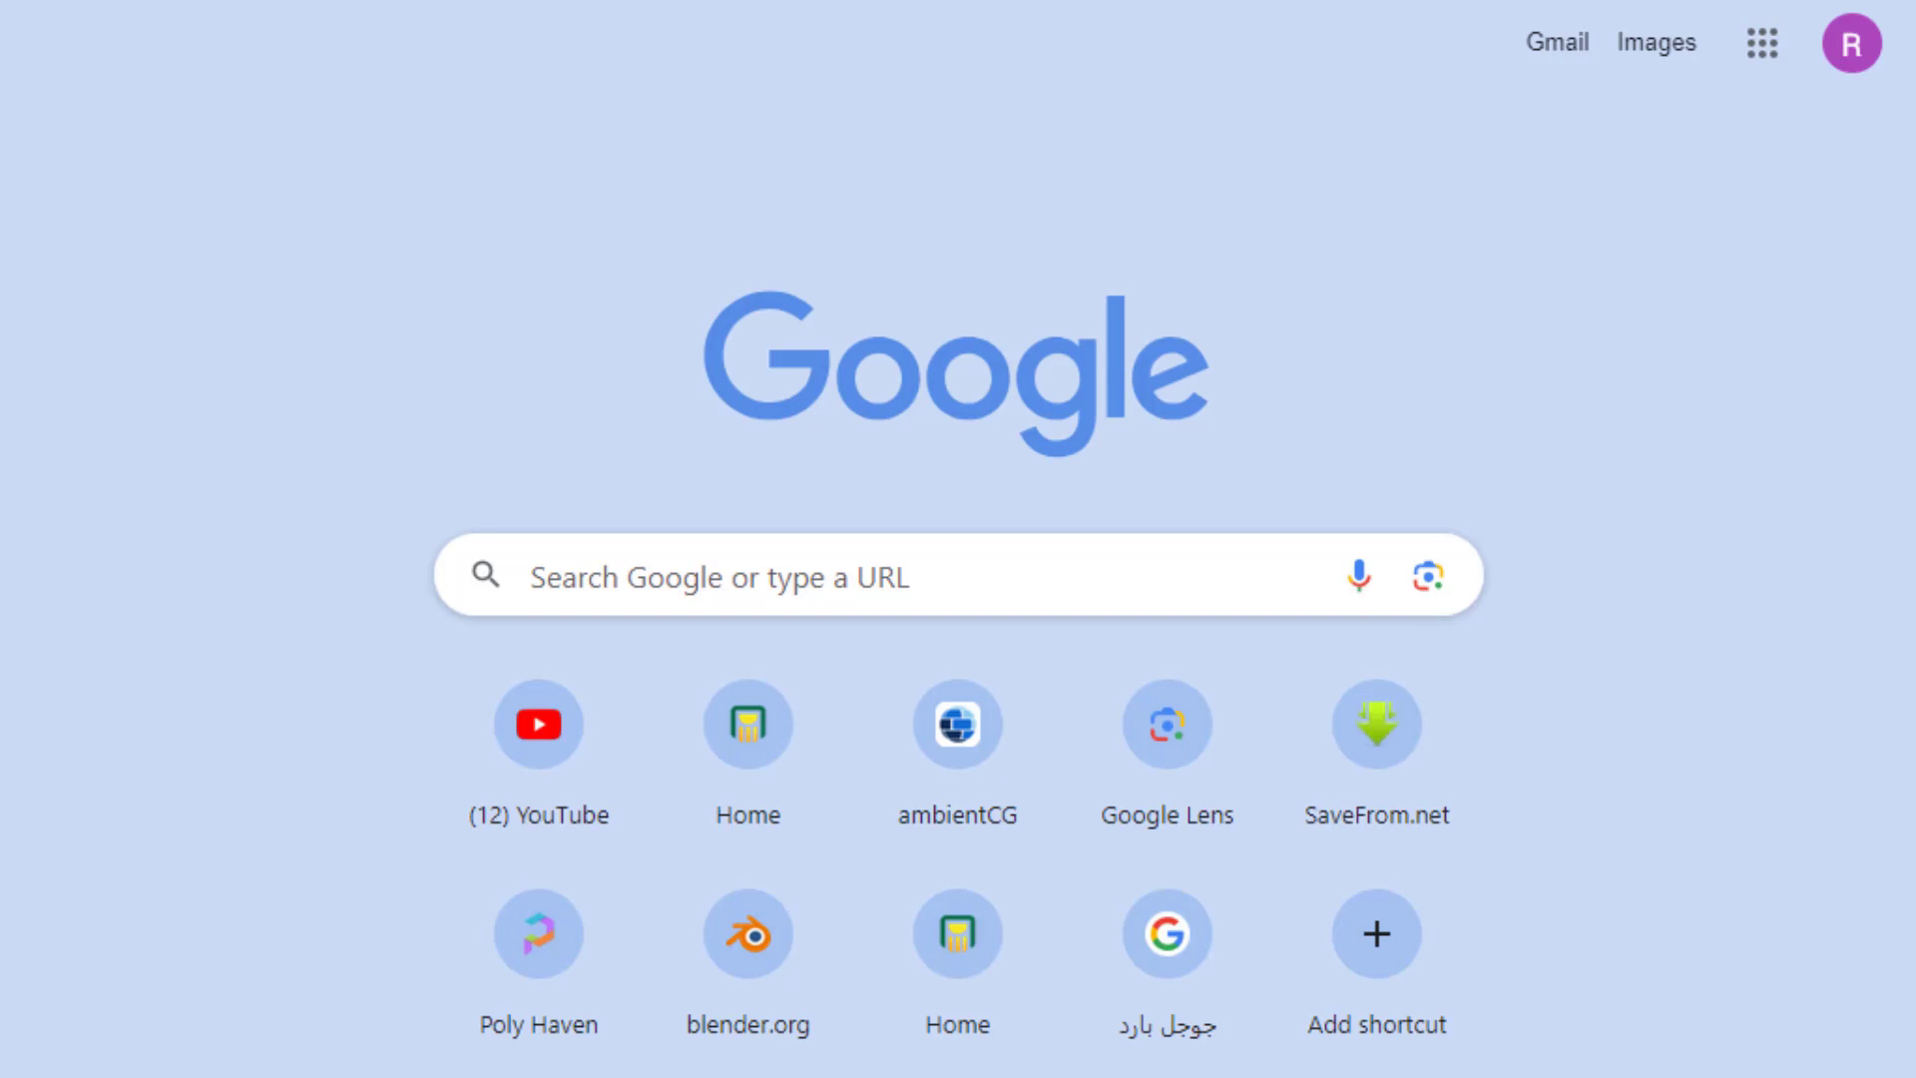
pyautogui.click(1762, 44)
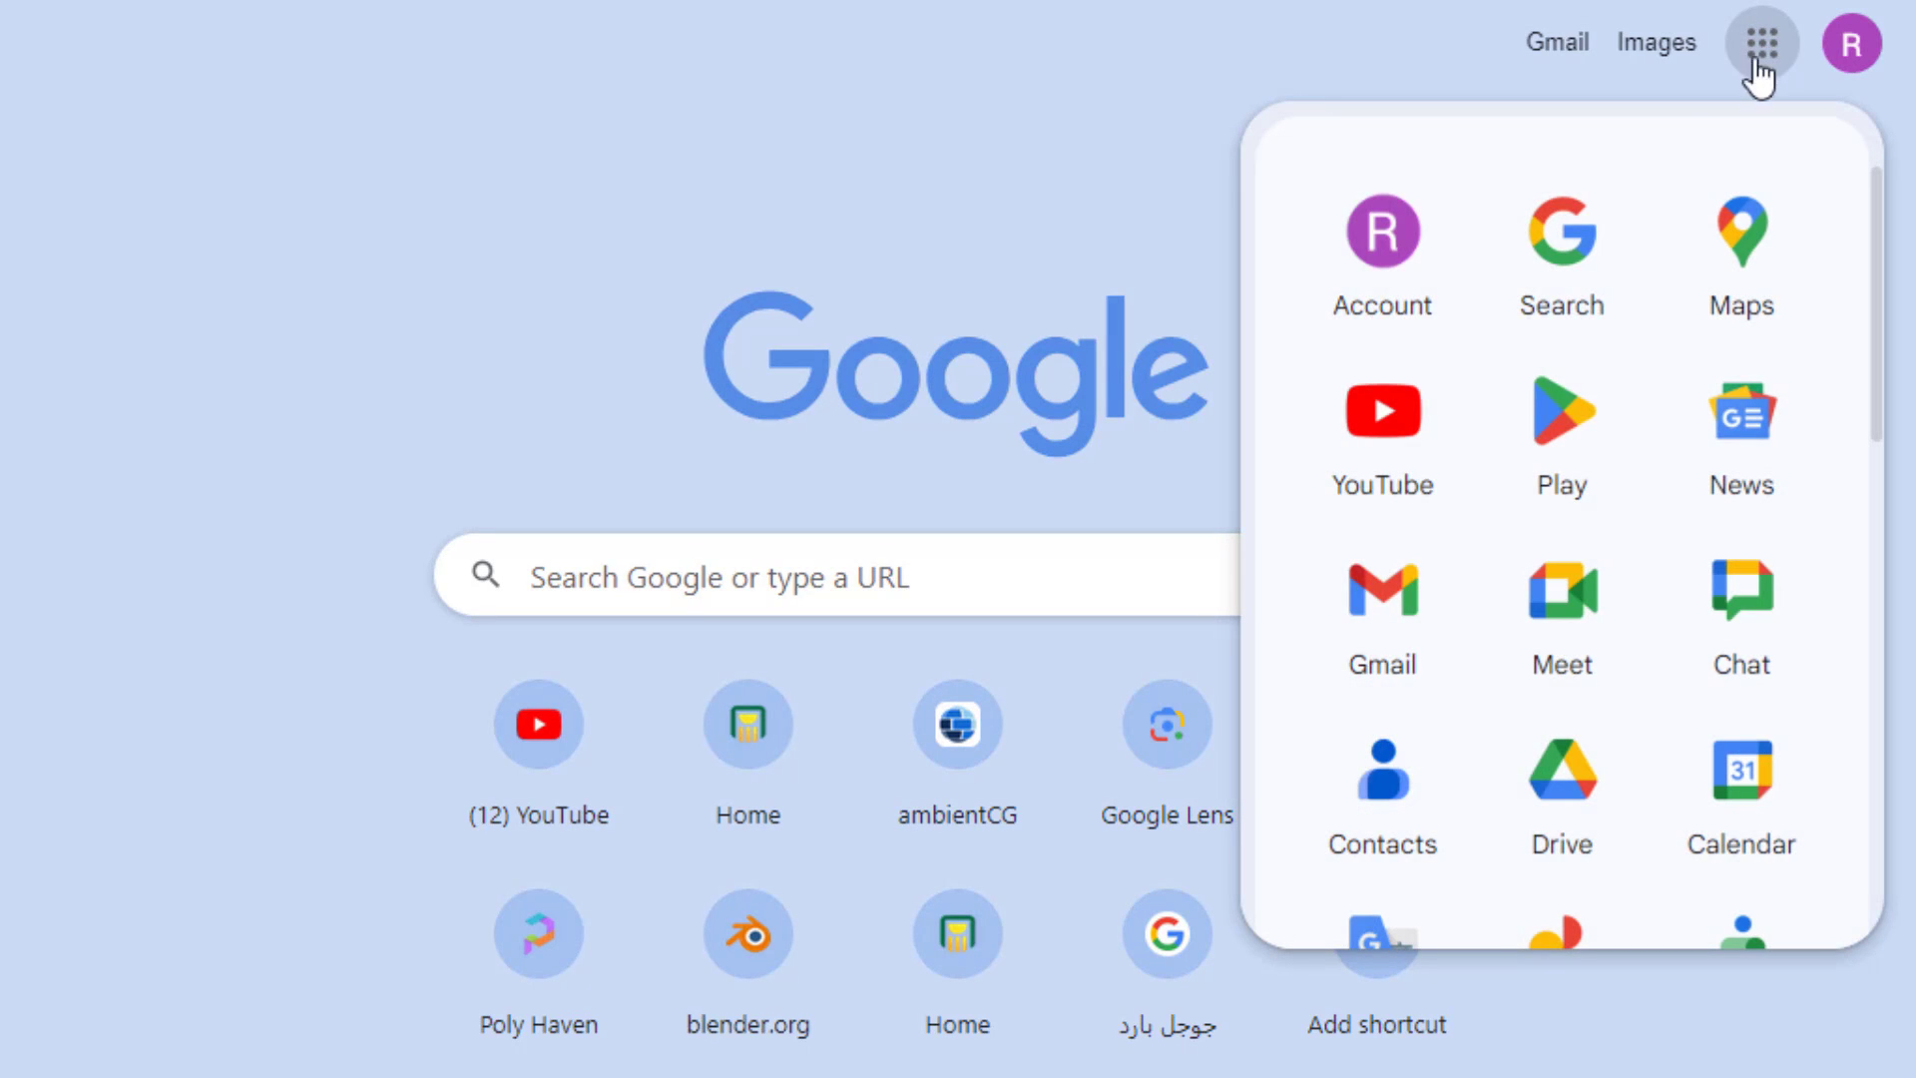
pyautogui.scroll(-4, 1547, 374)
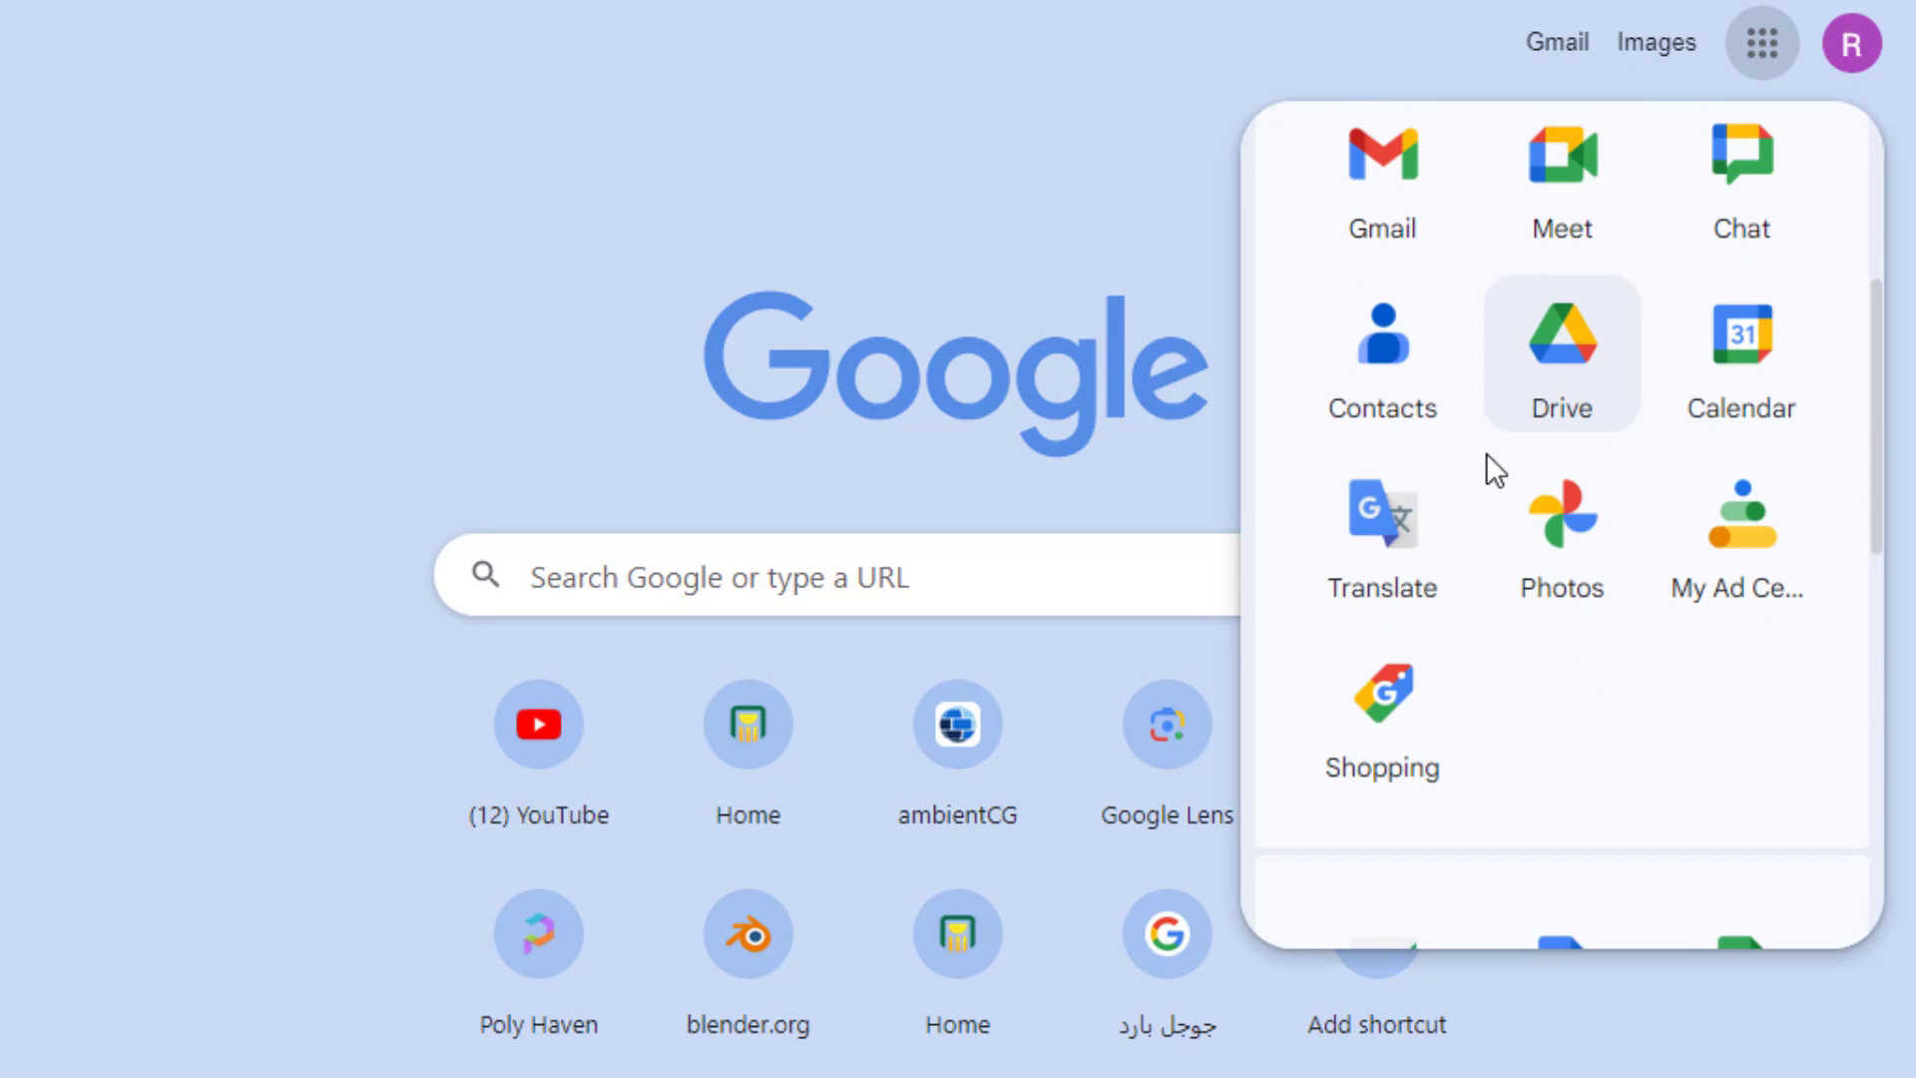
pyautogui.click(1384, 539)
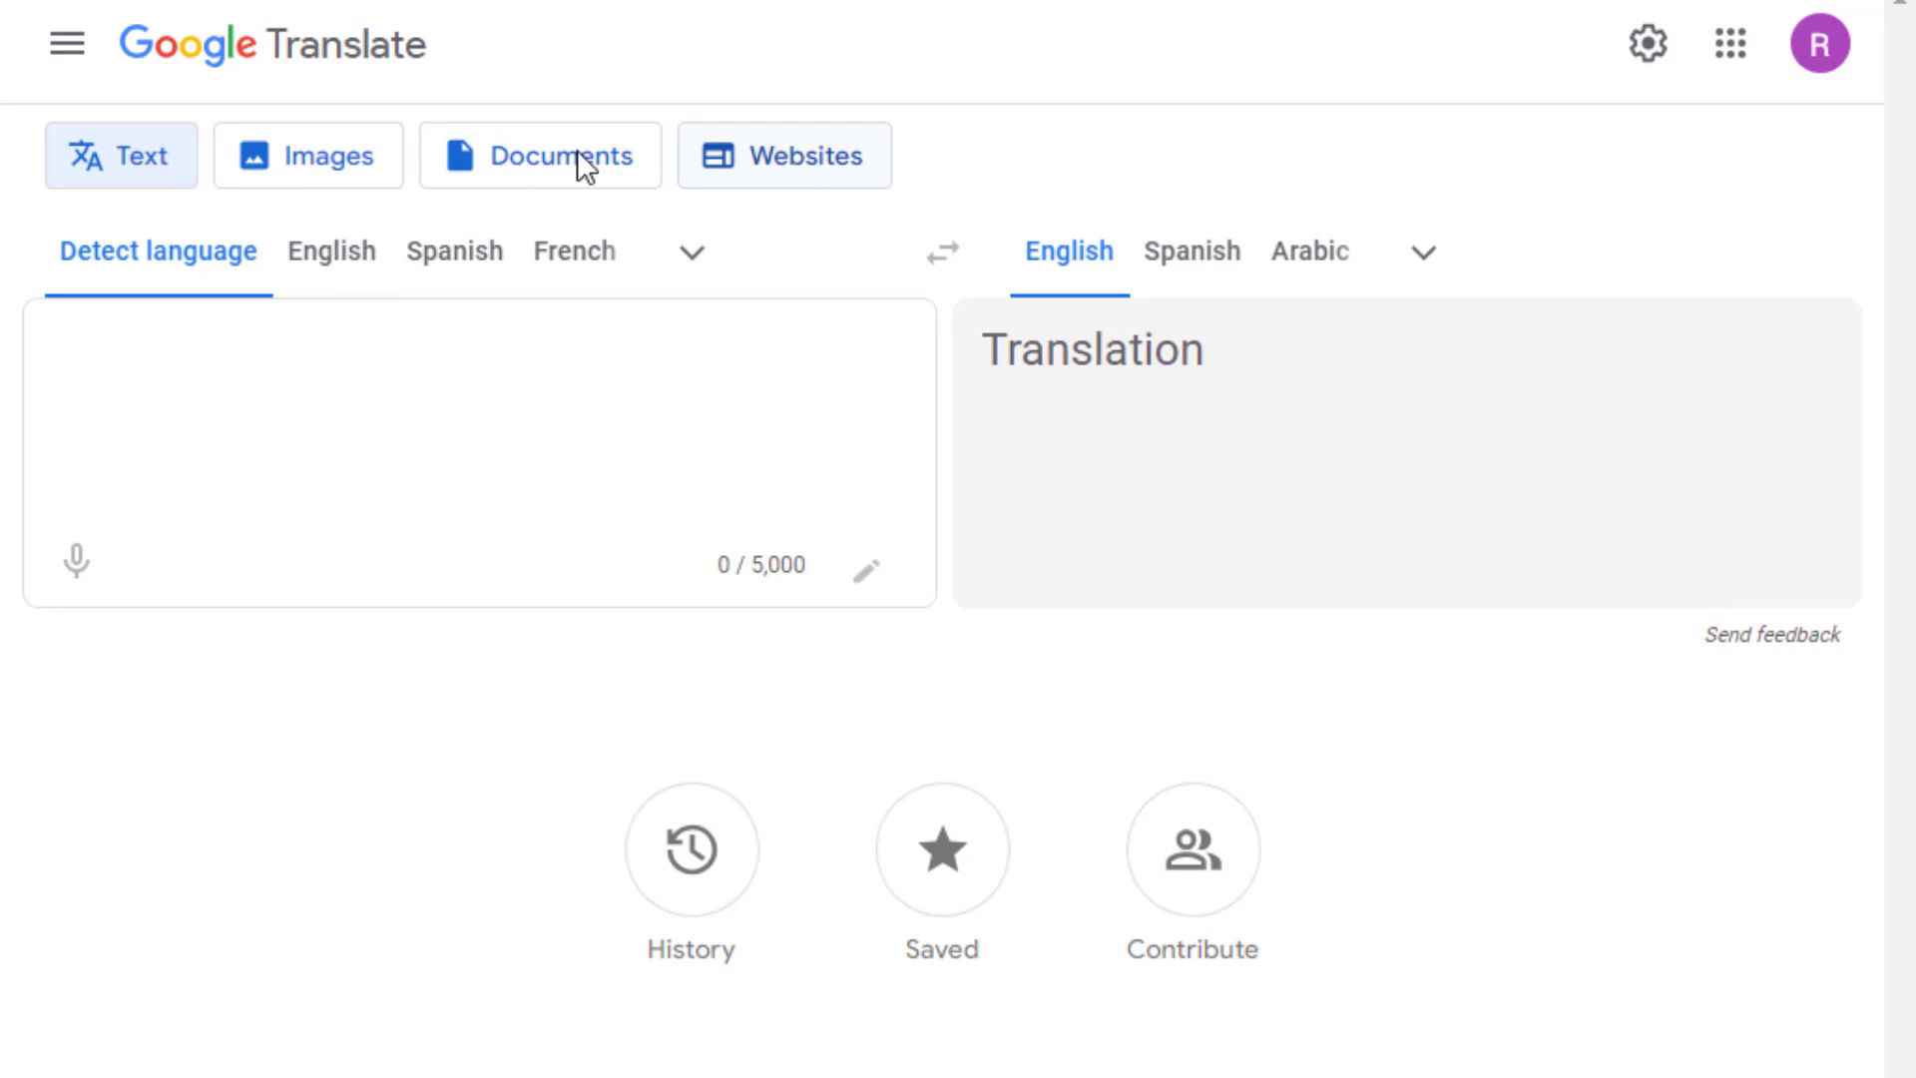
pyautogui.click(333, 177)
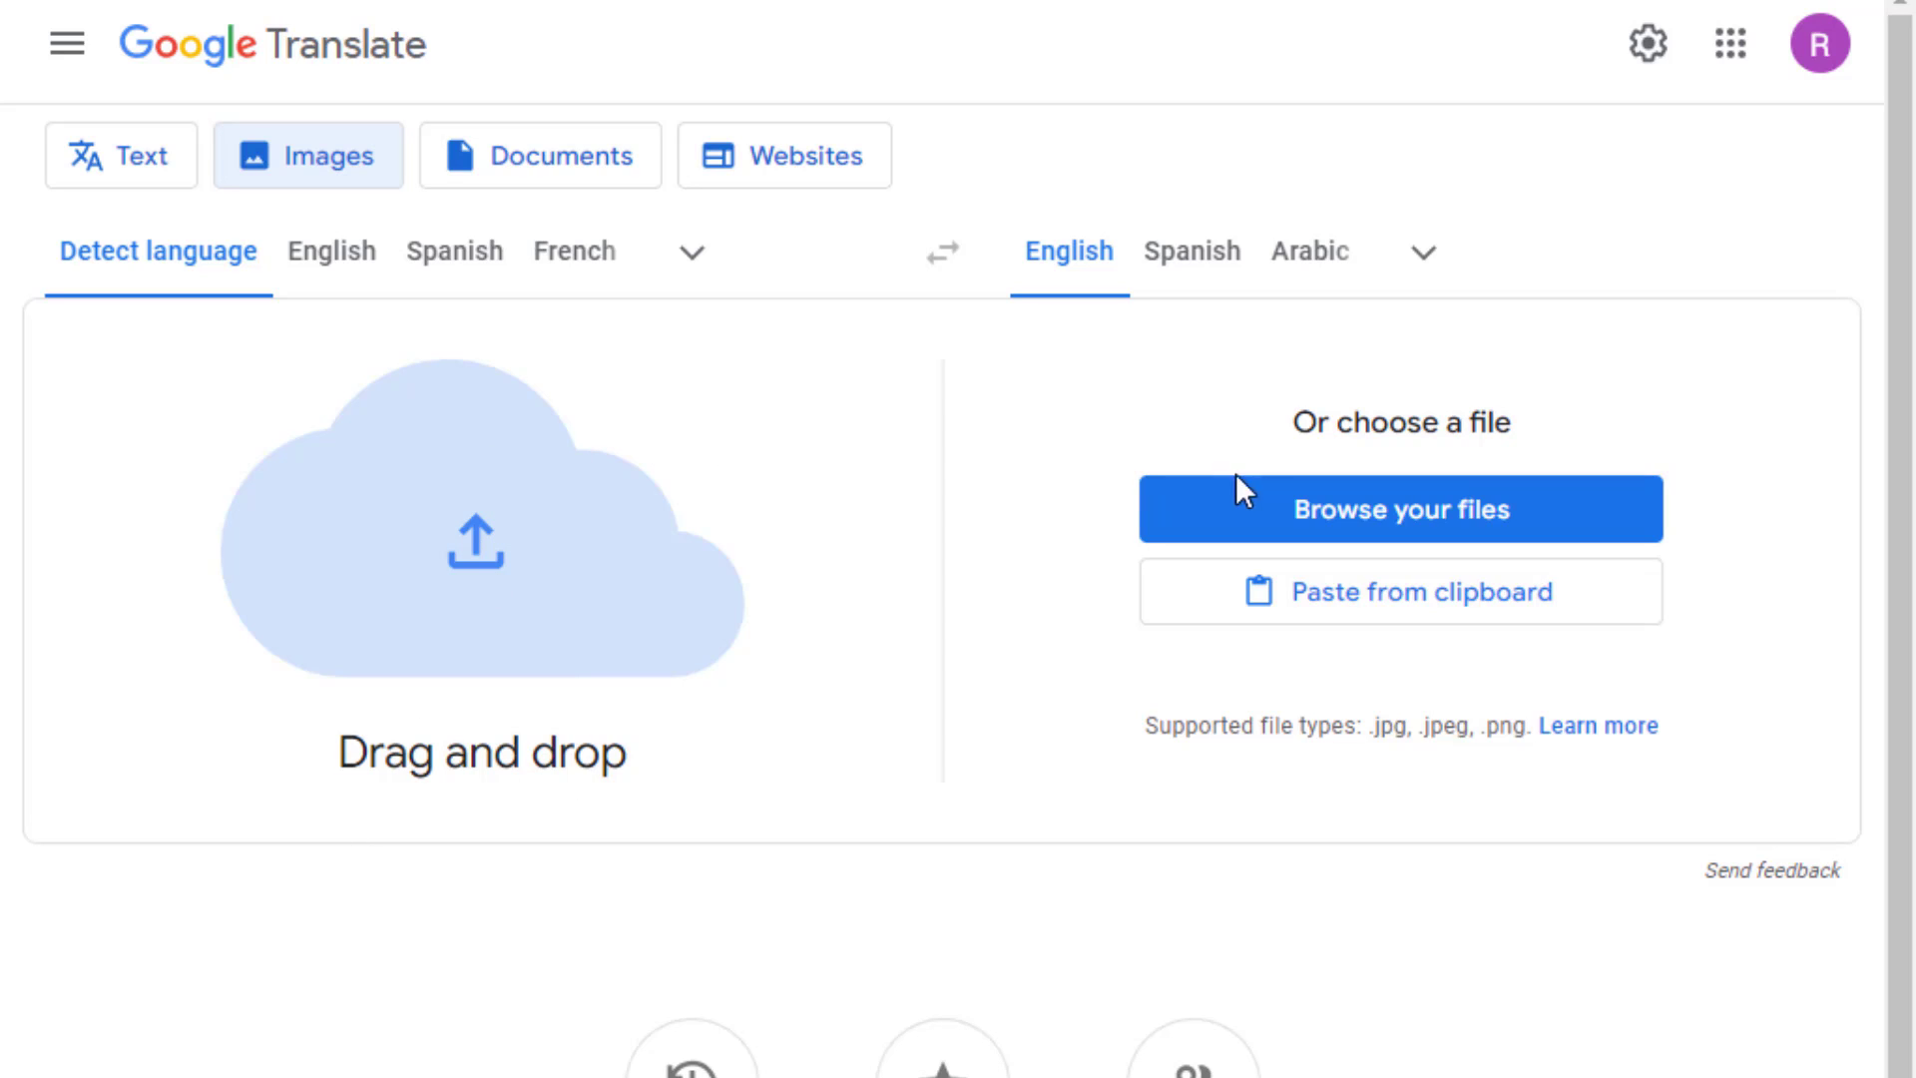
# - Upload preview.jpg from the Desktop as the image for translation
pyautogui.click(1404, 520)
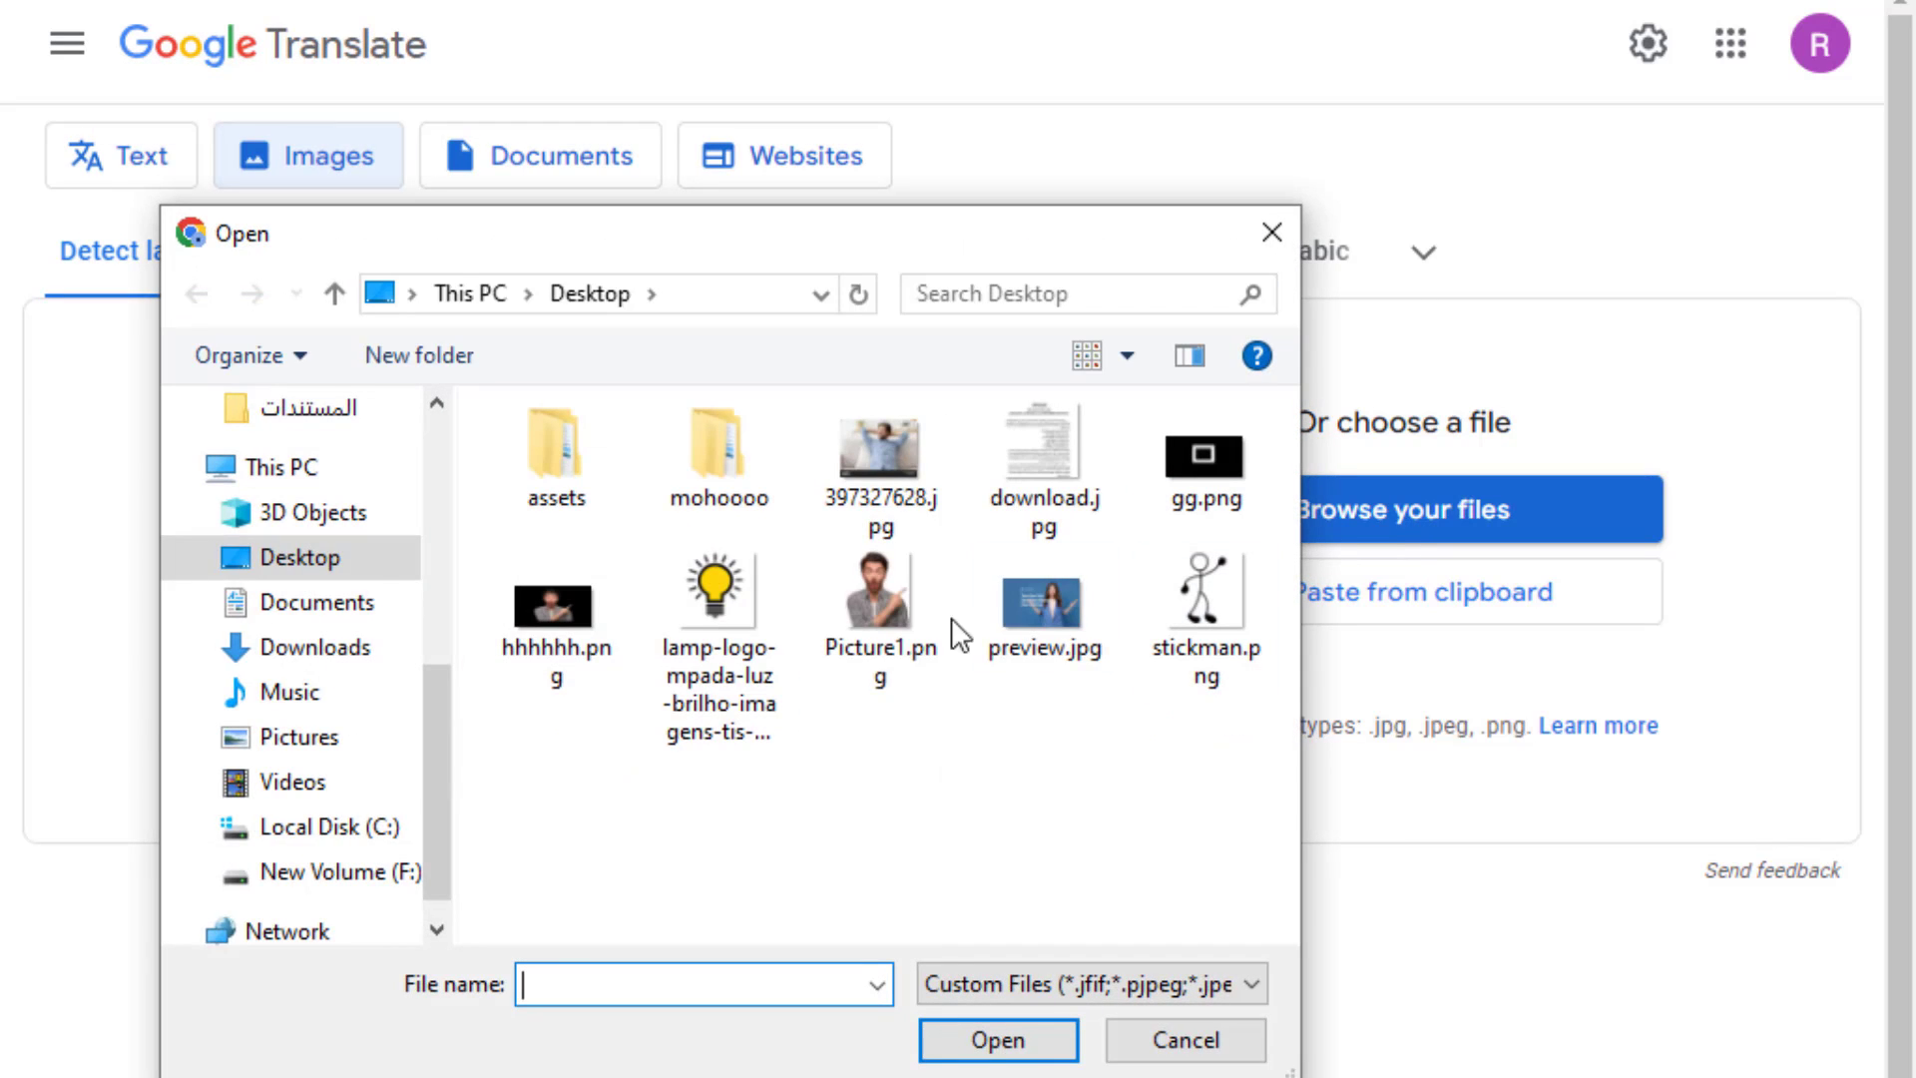
pyautogui.click(371, 564)
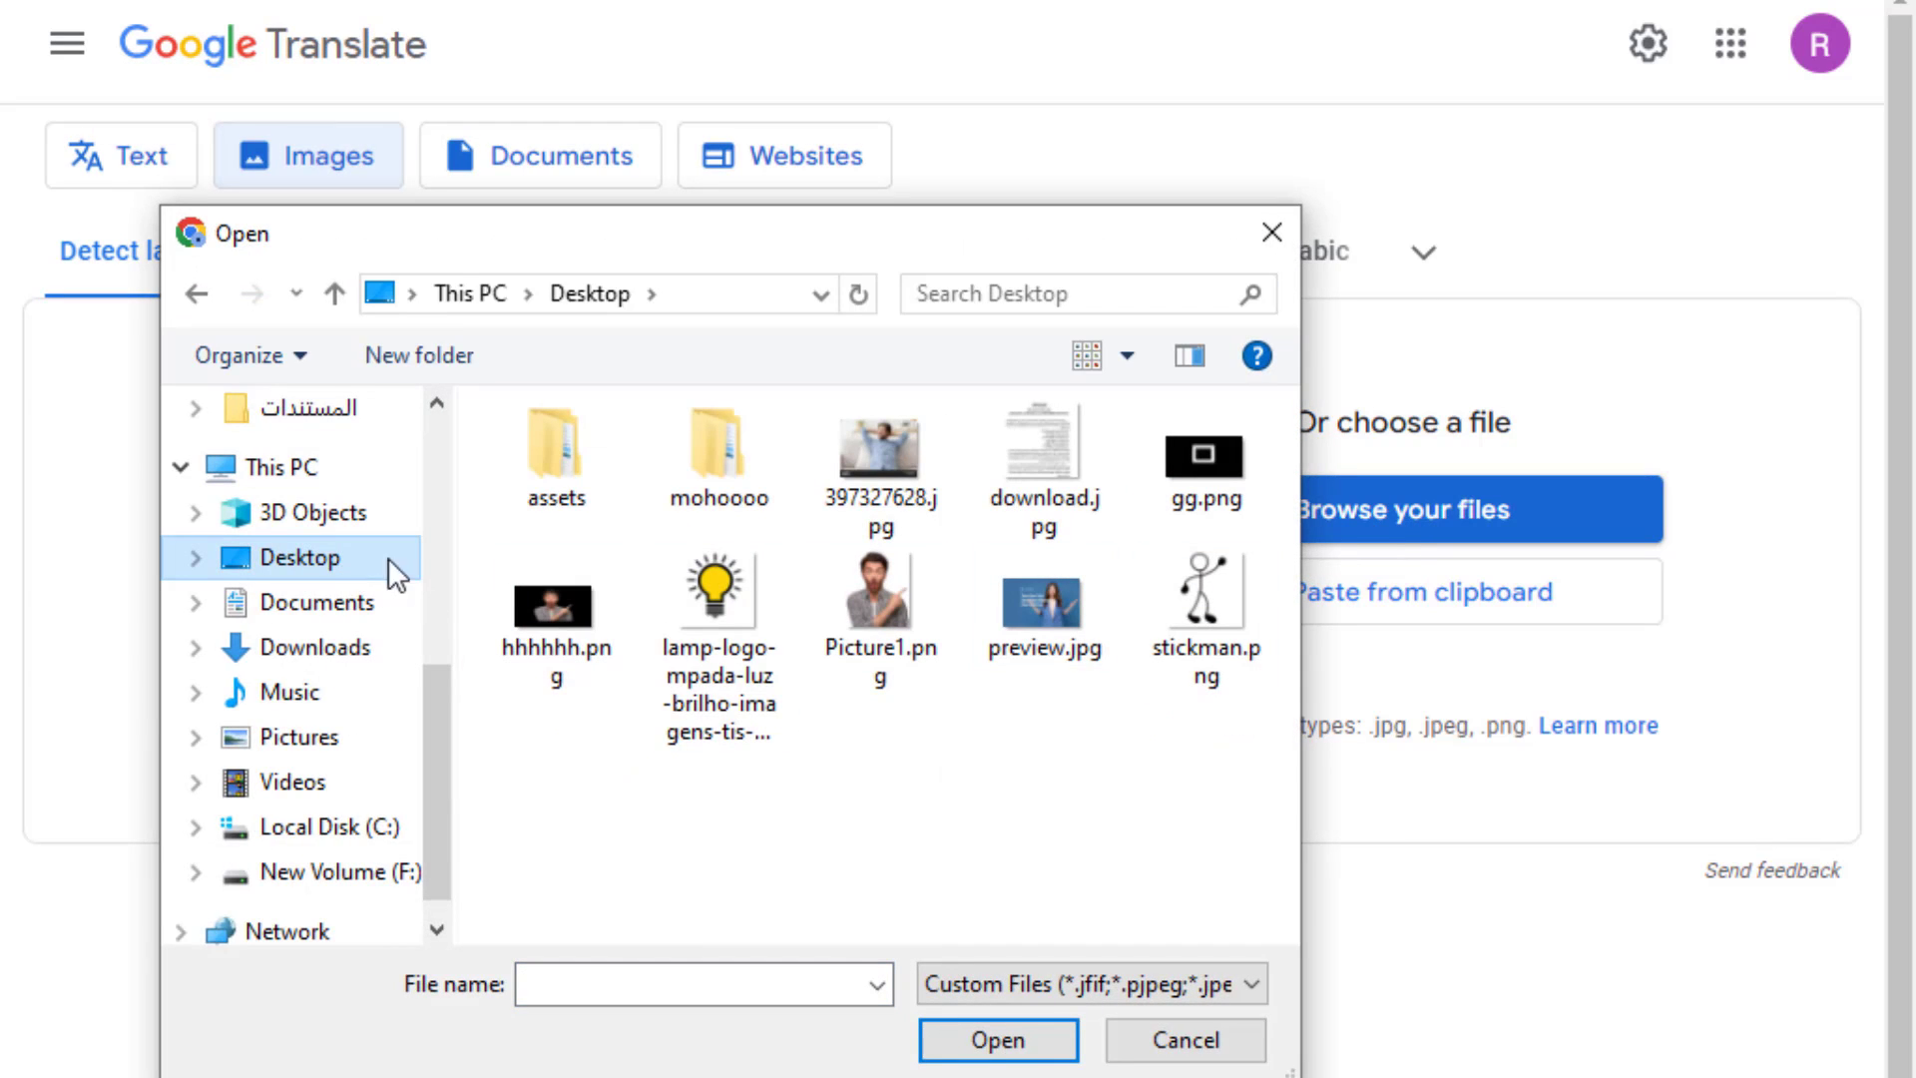
pyautogui.click(1034, 609)
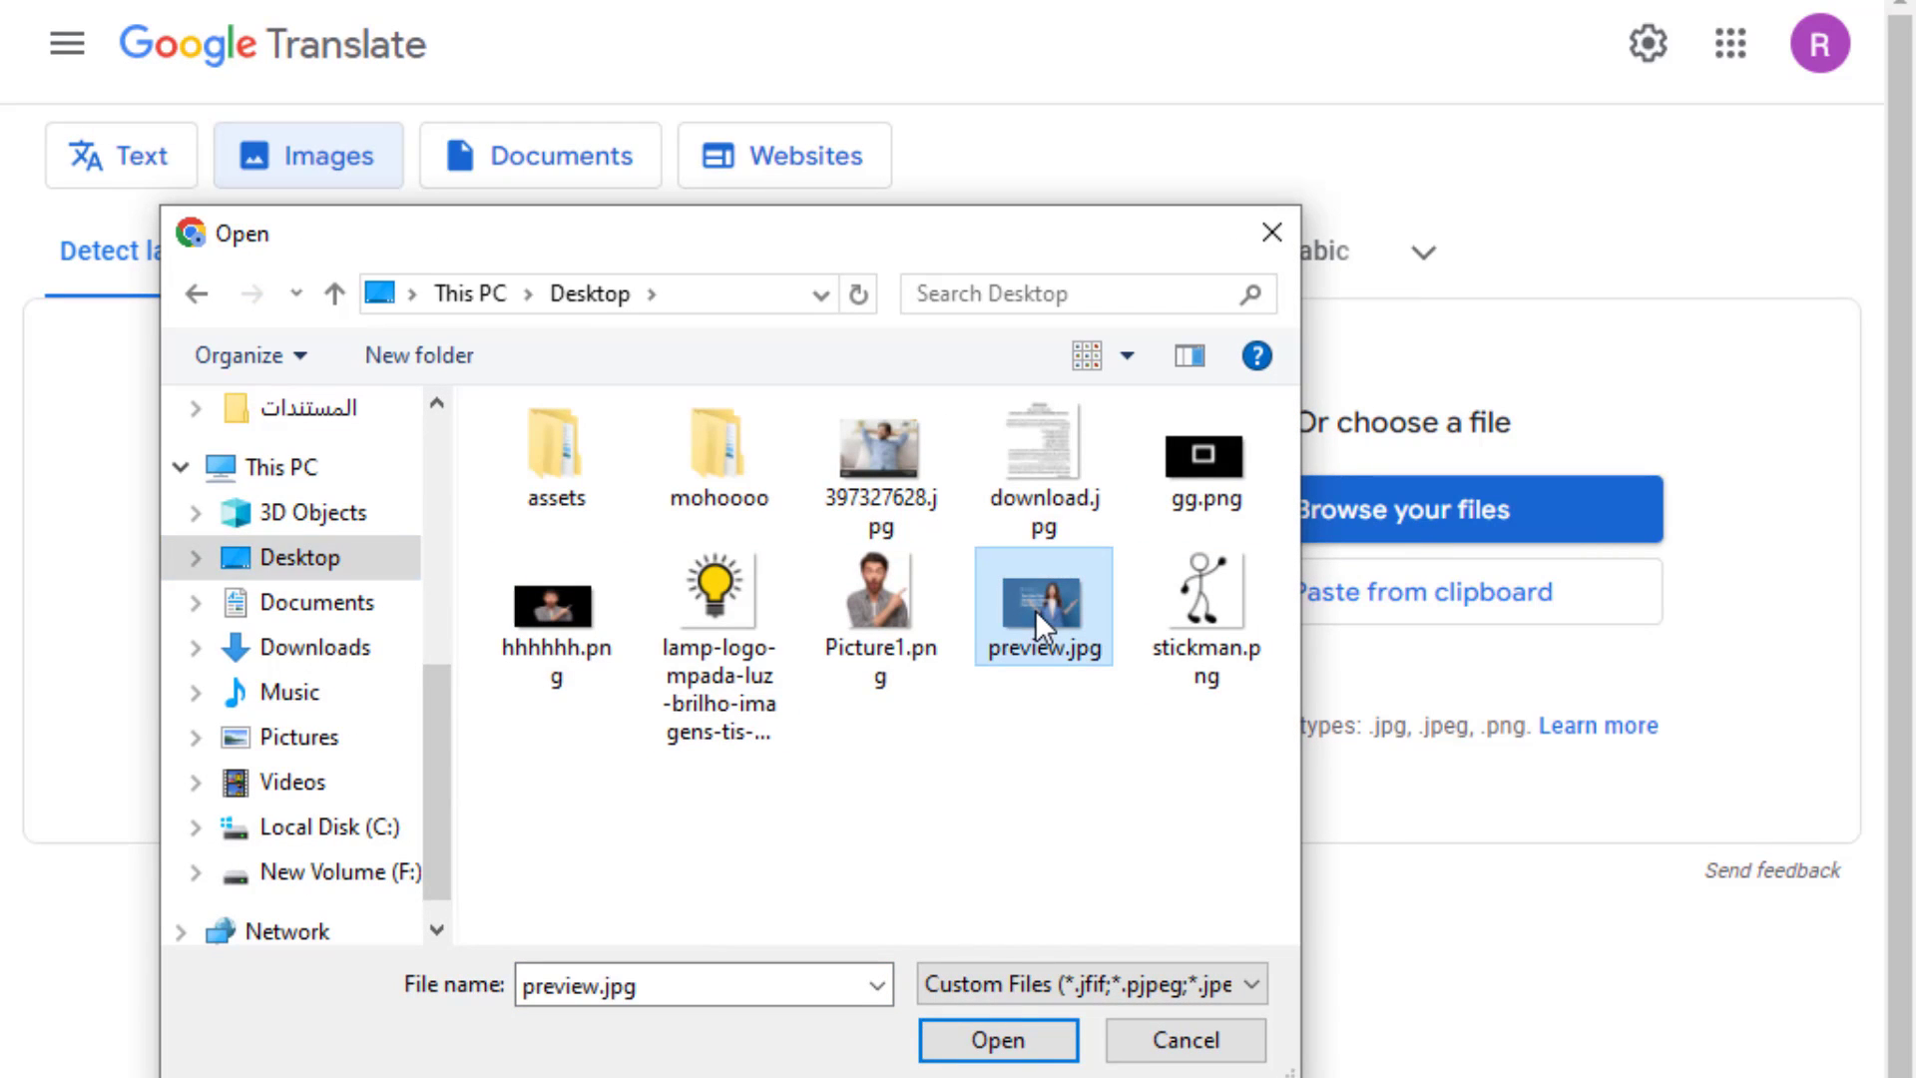
pyautogui.click(1016, 1044)
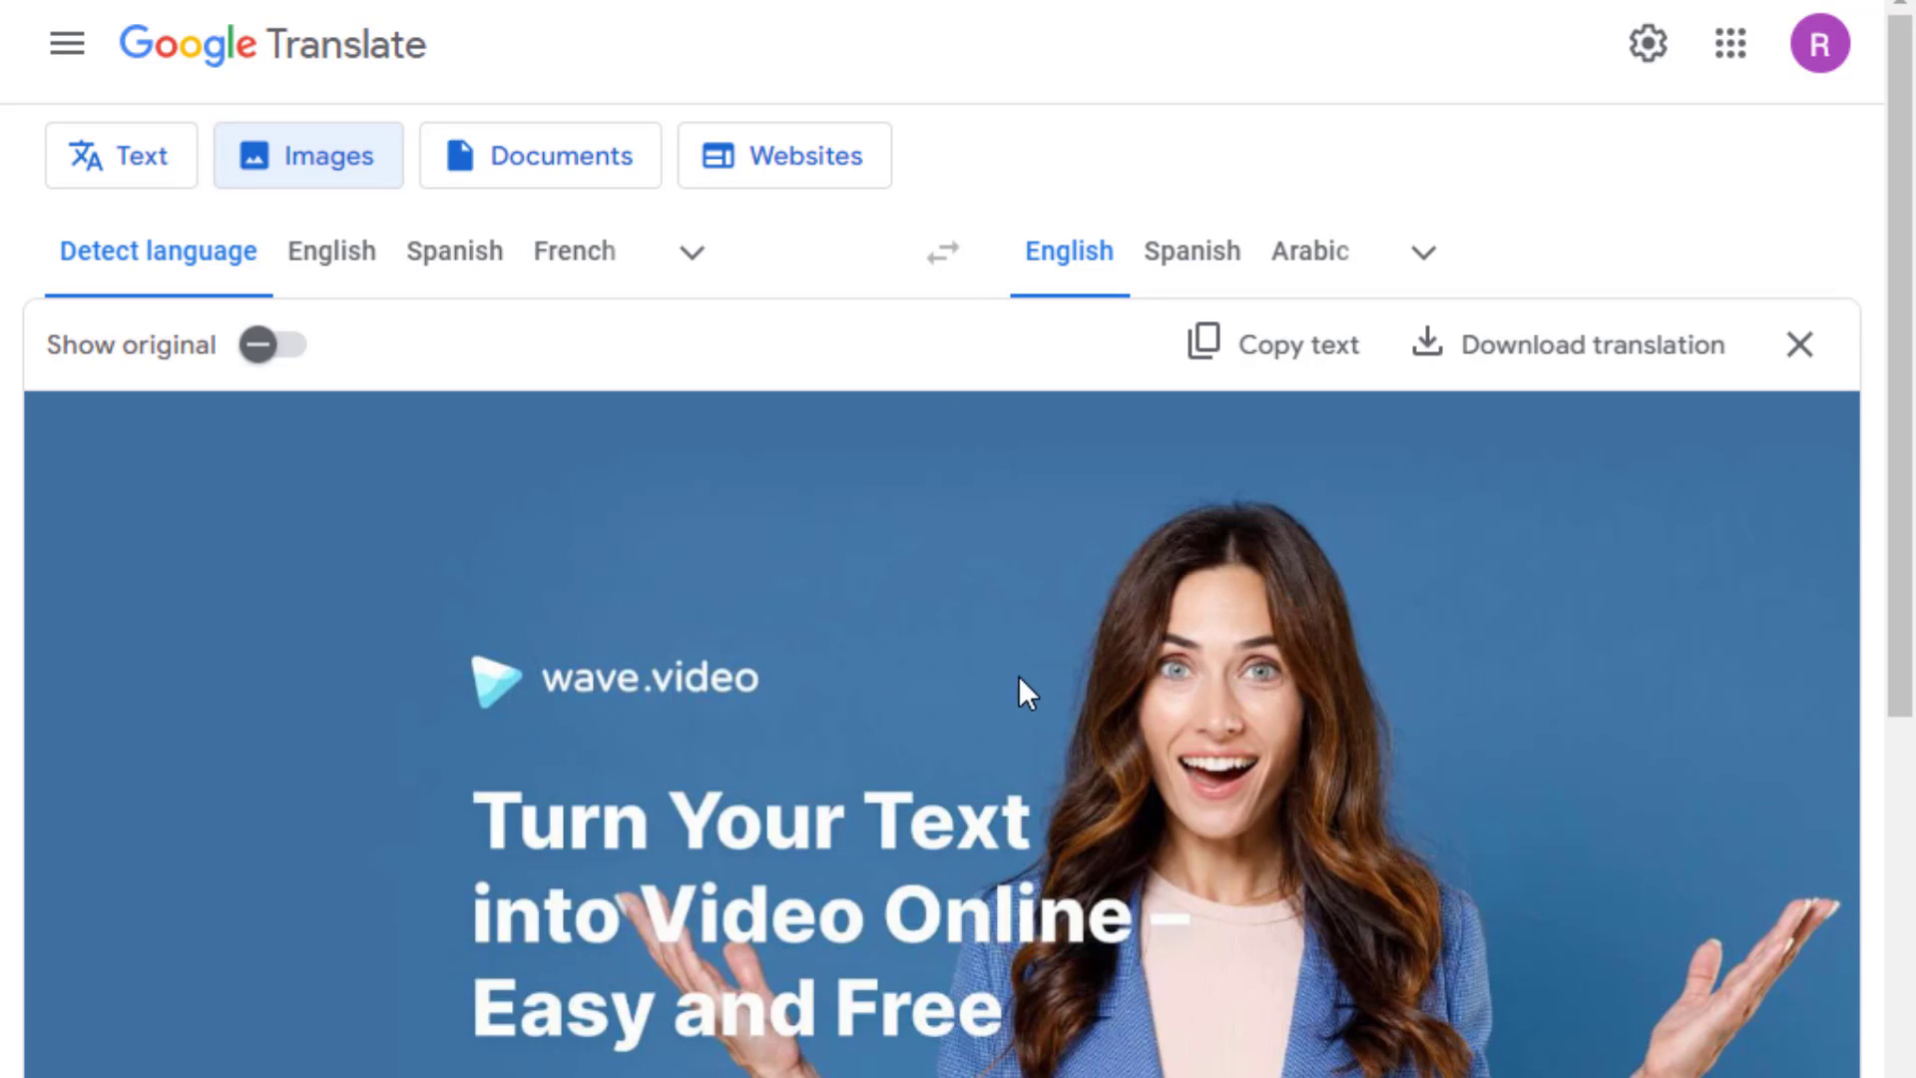
# - Set the target language of the image translation to Arabic
pyautogui.scroll(-1, 1033, 692)
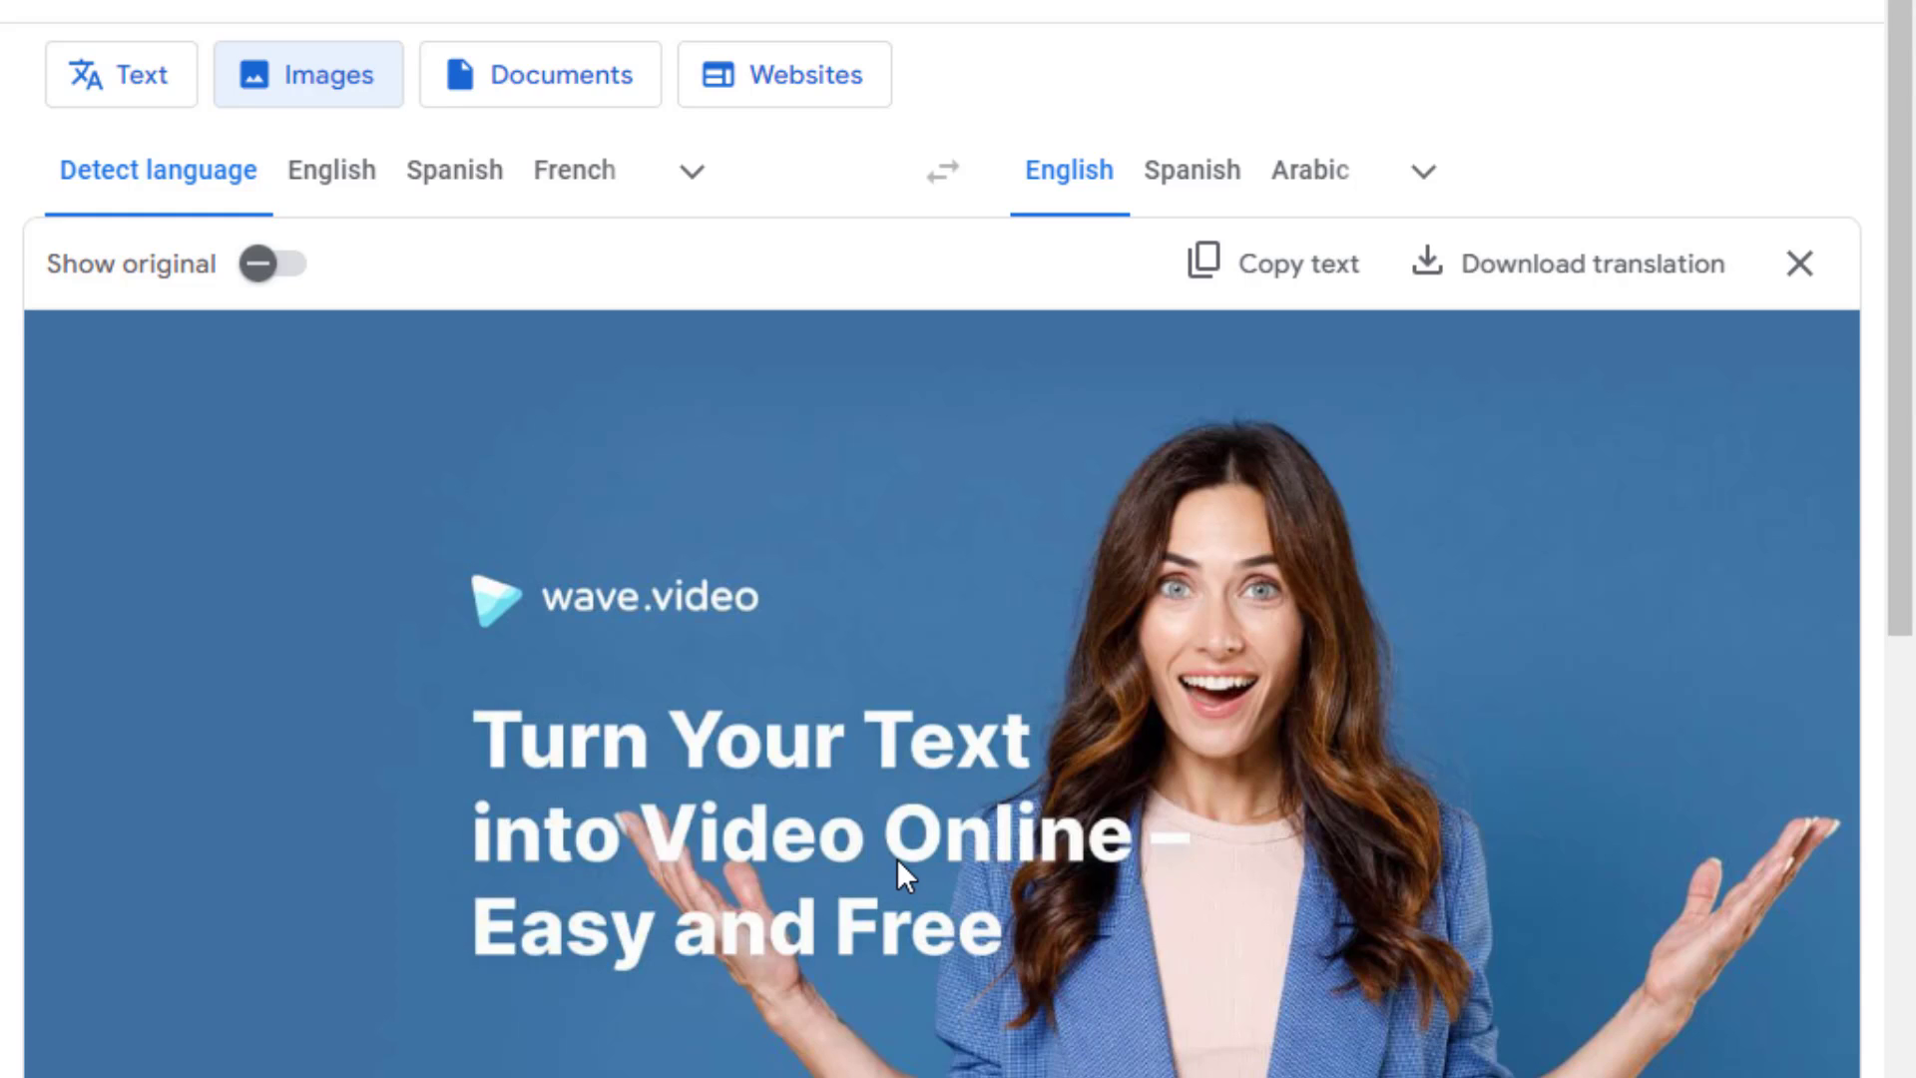
pyautogui.click(1424, 175)
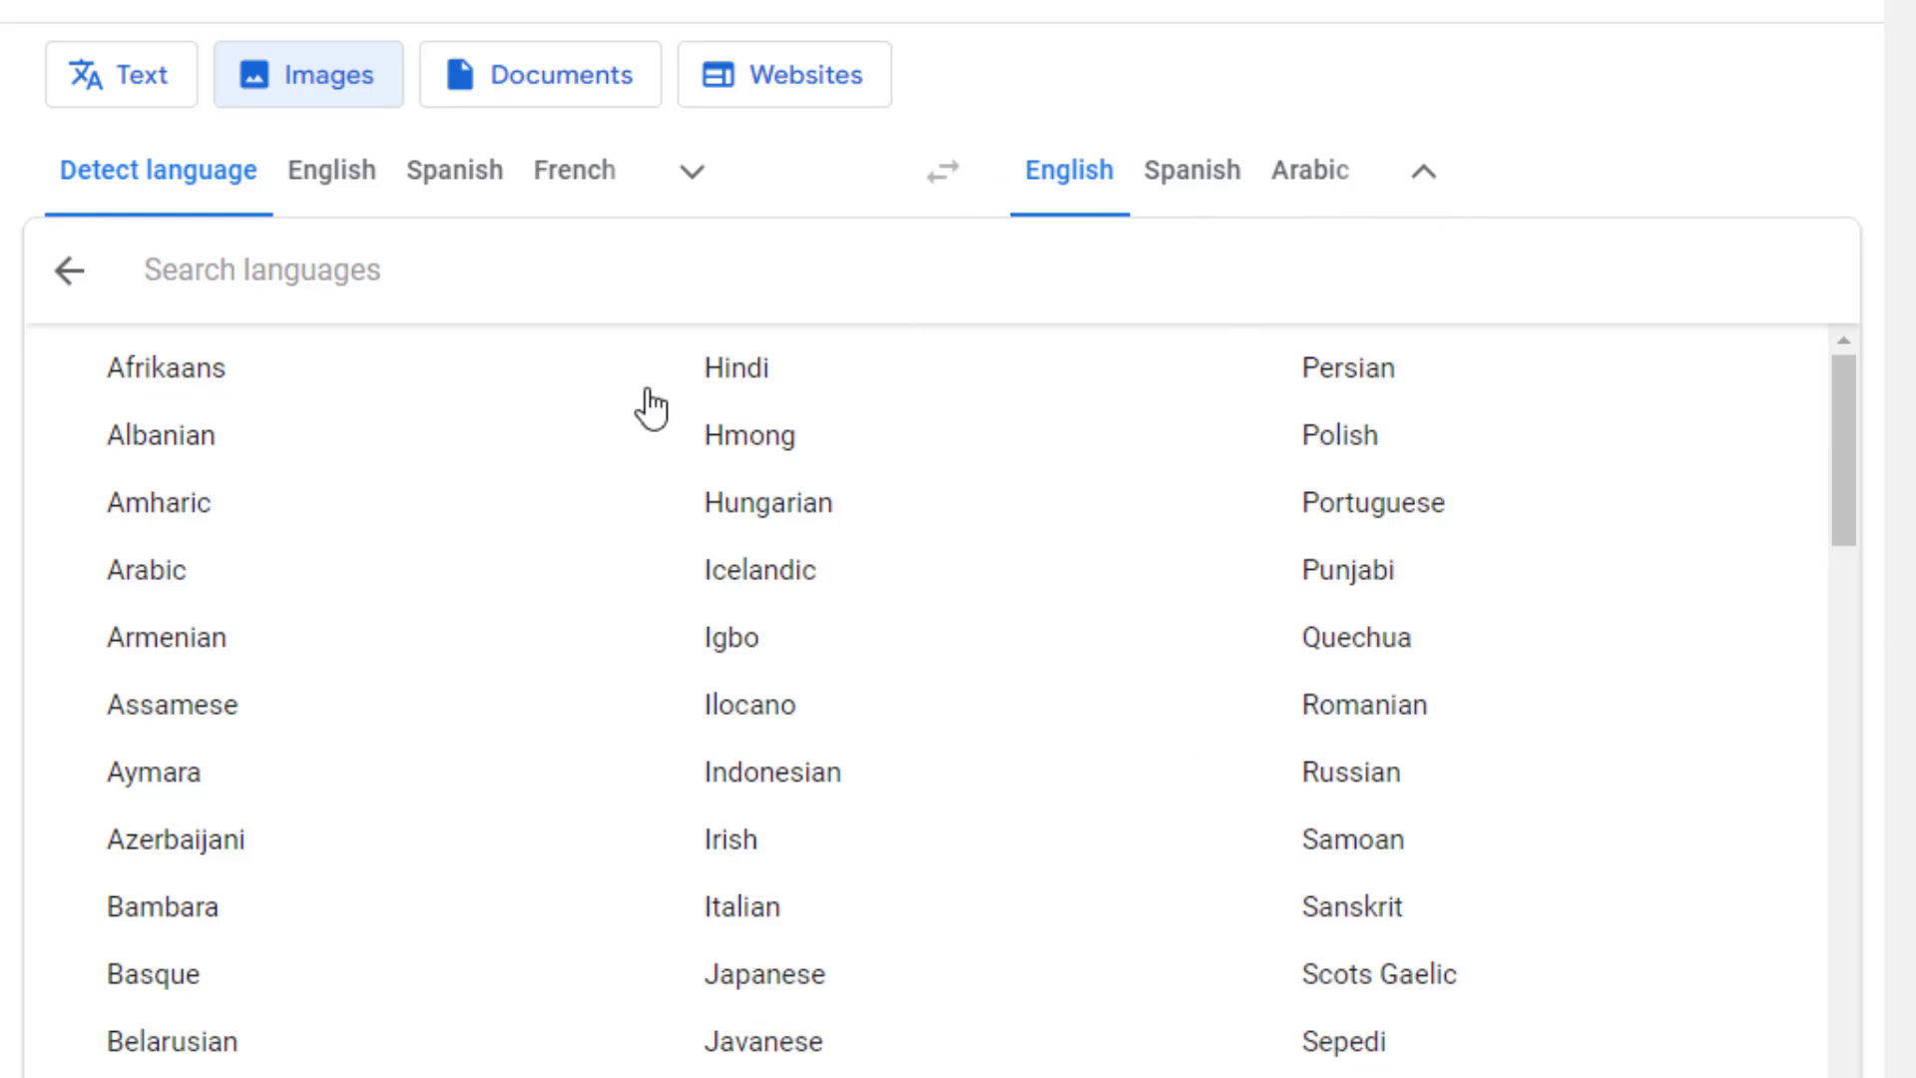
pyautogui.scroll(-15, 1095, 752)
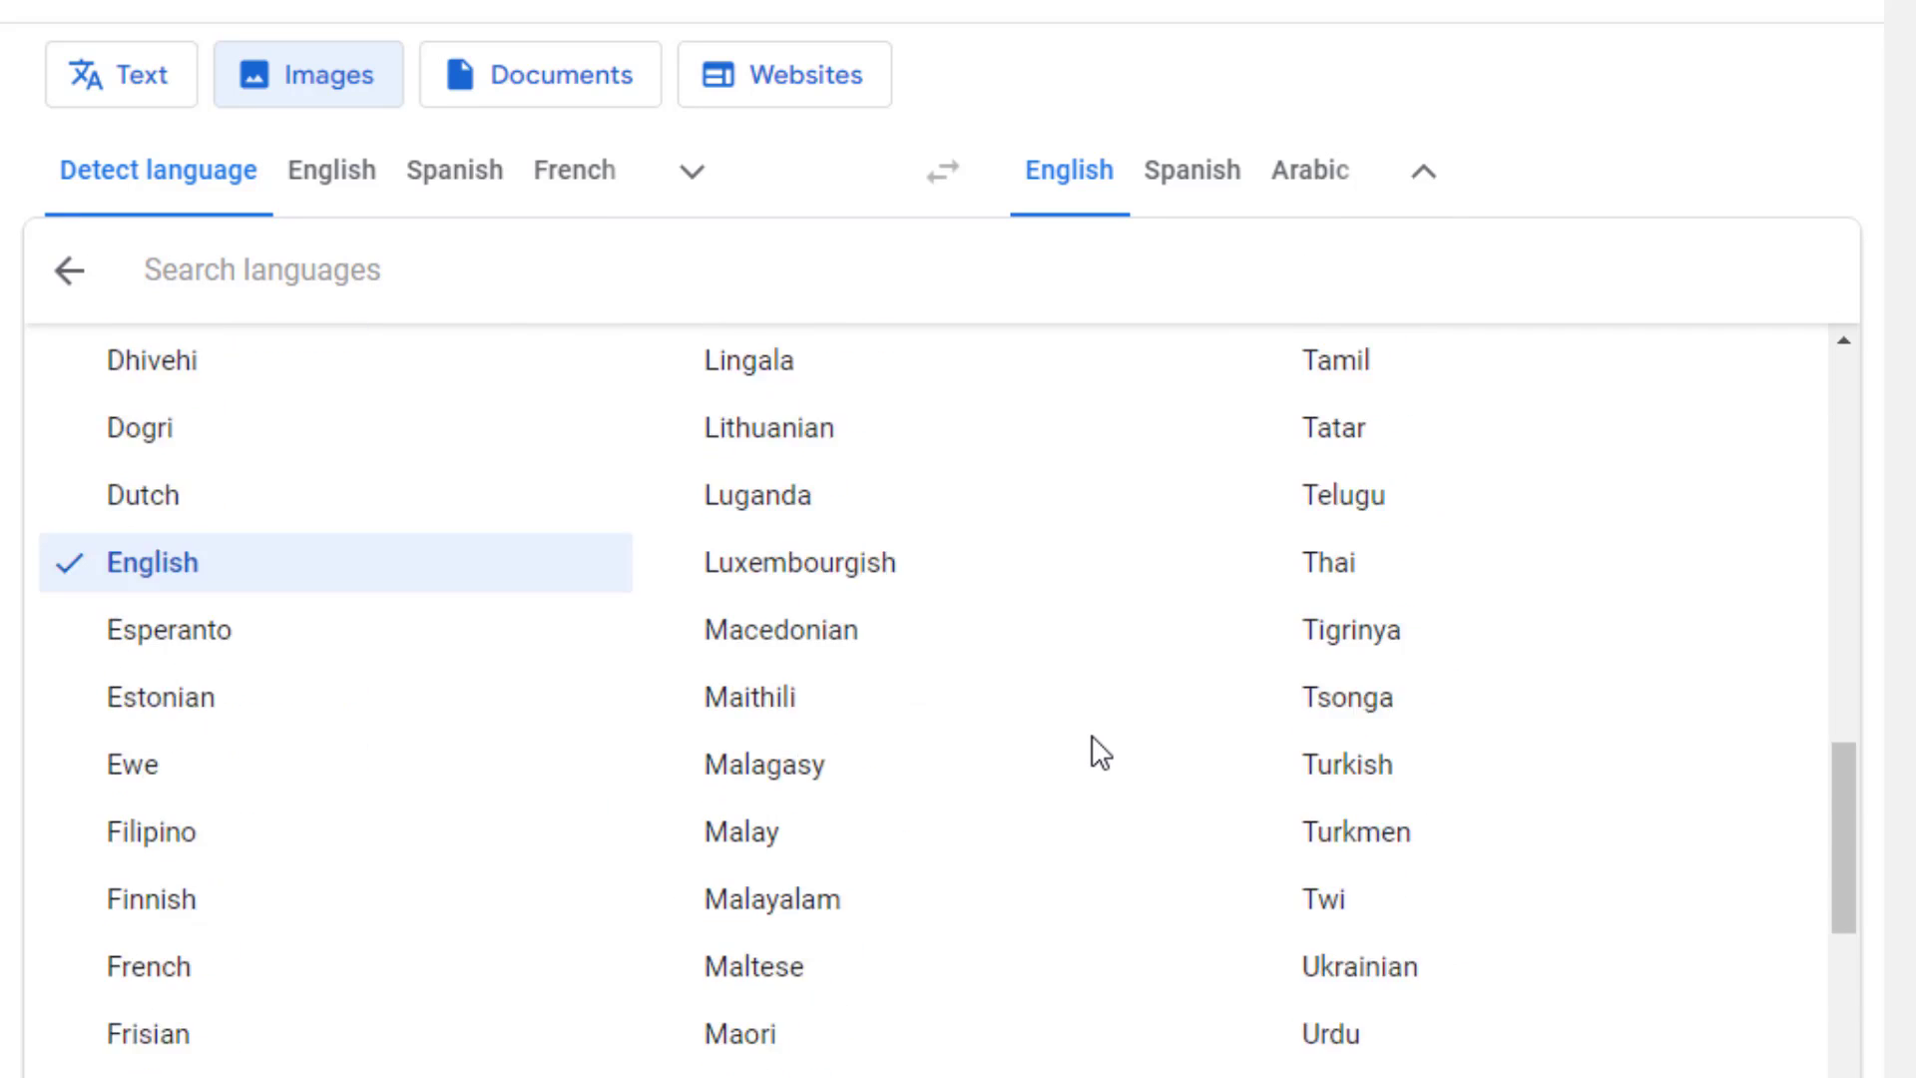
pyautogui.scroll(15, 1095, 752)
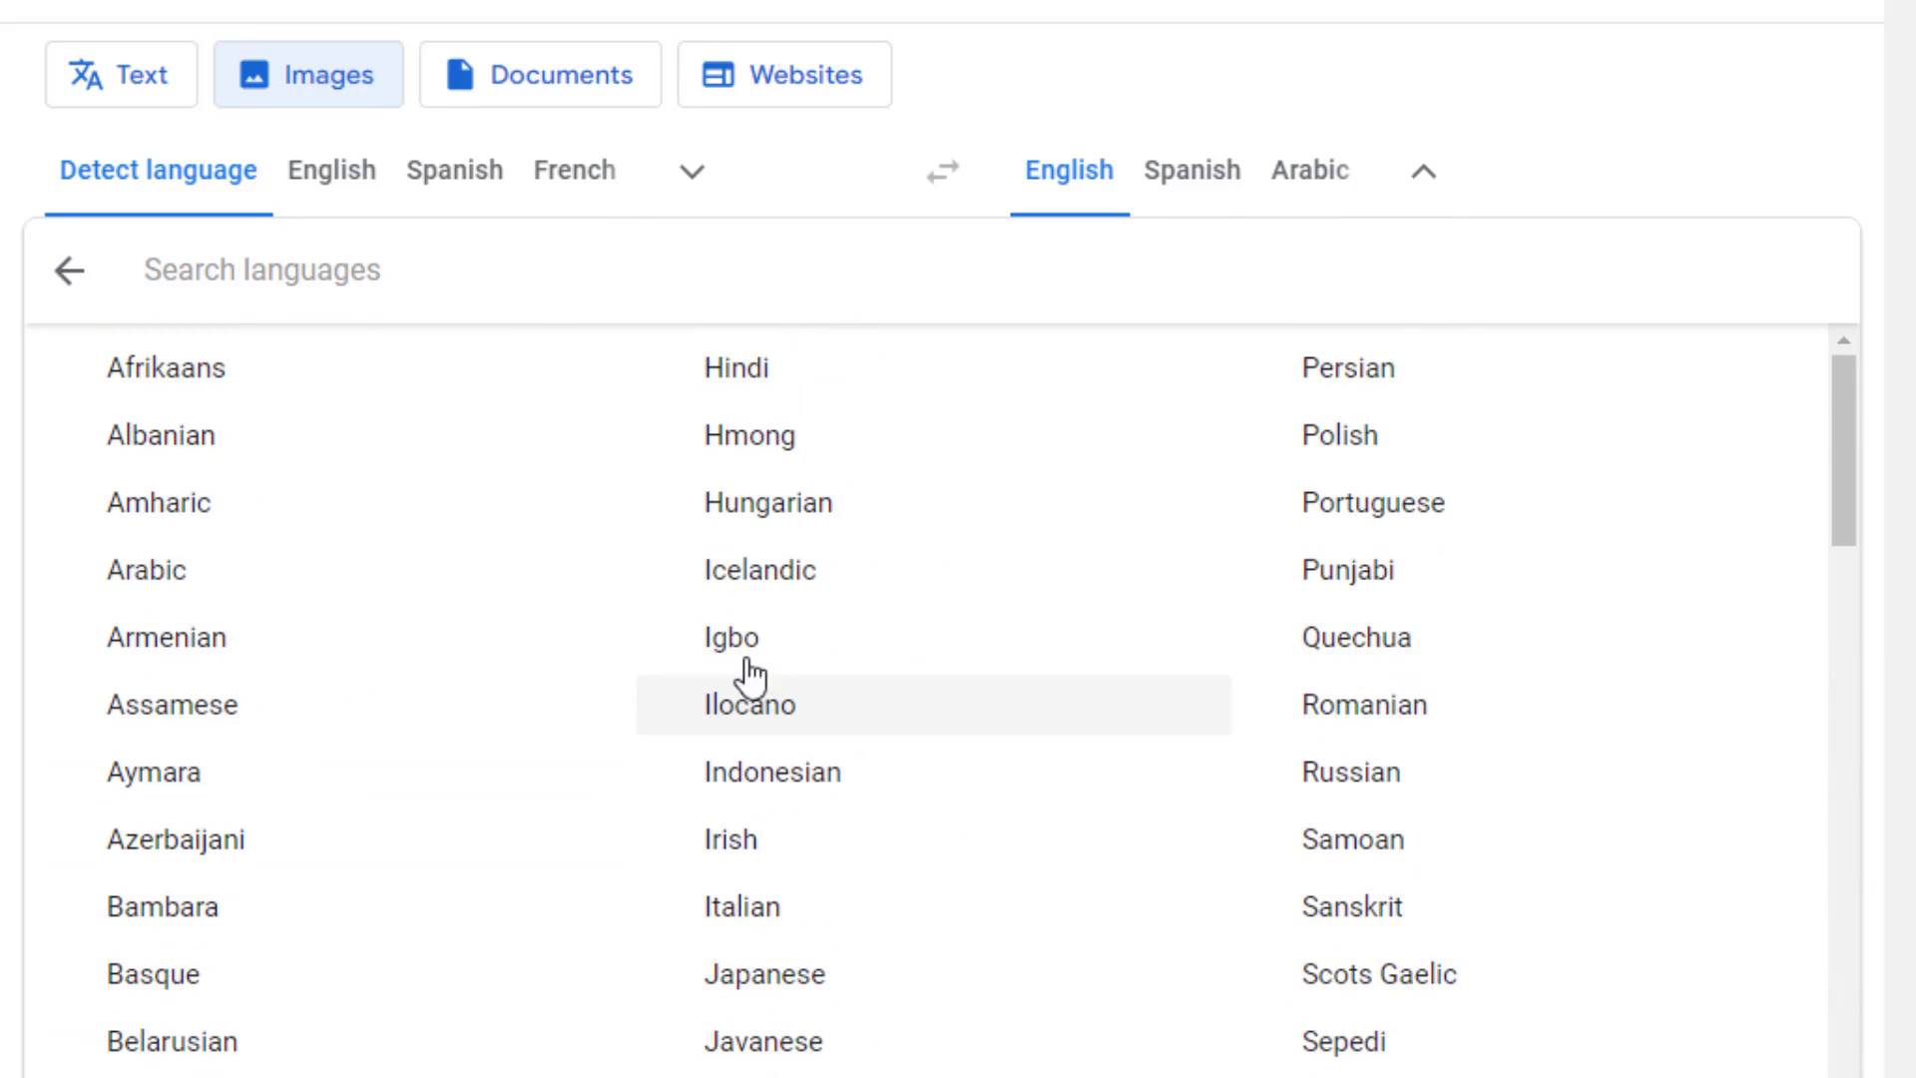
pyautogui.click(178, 574)
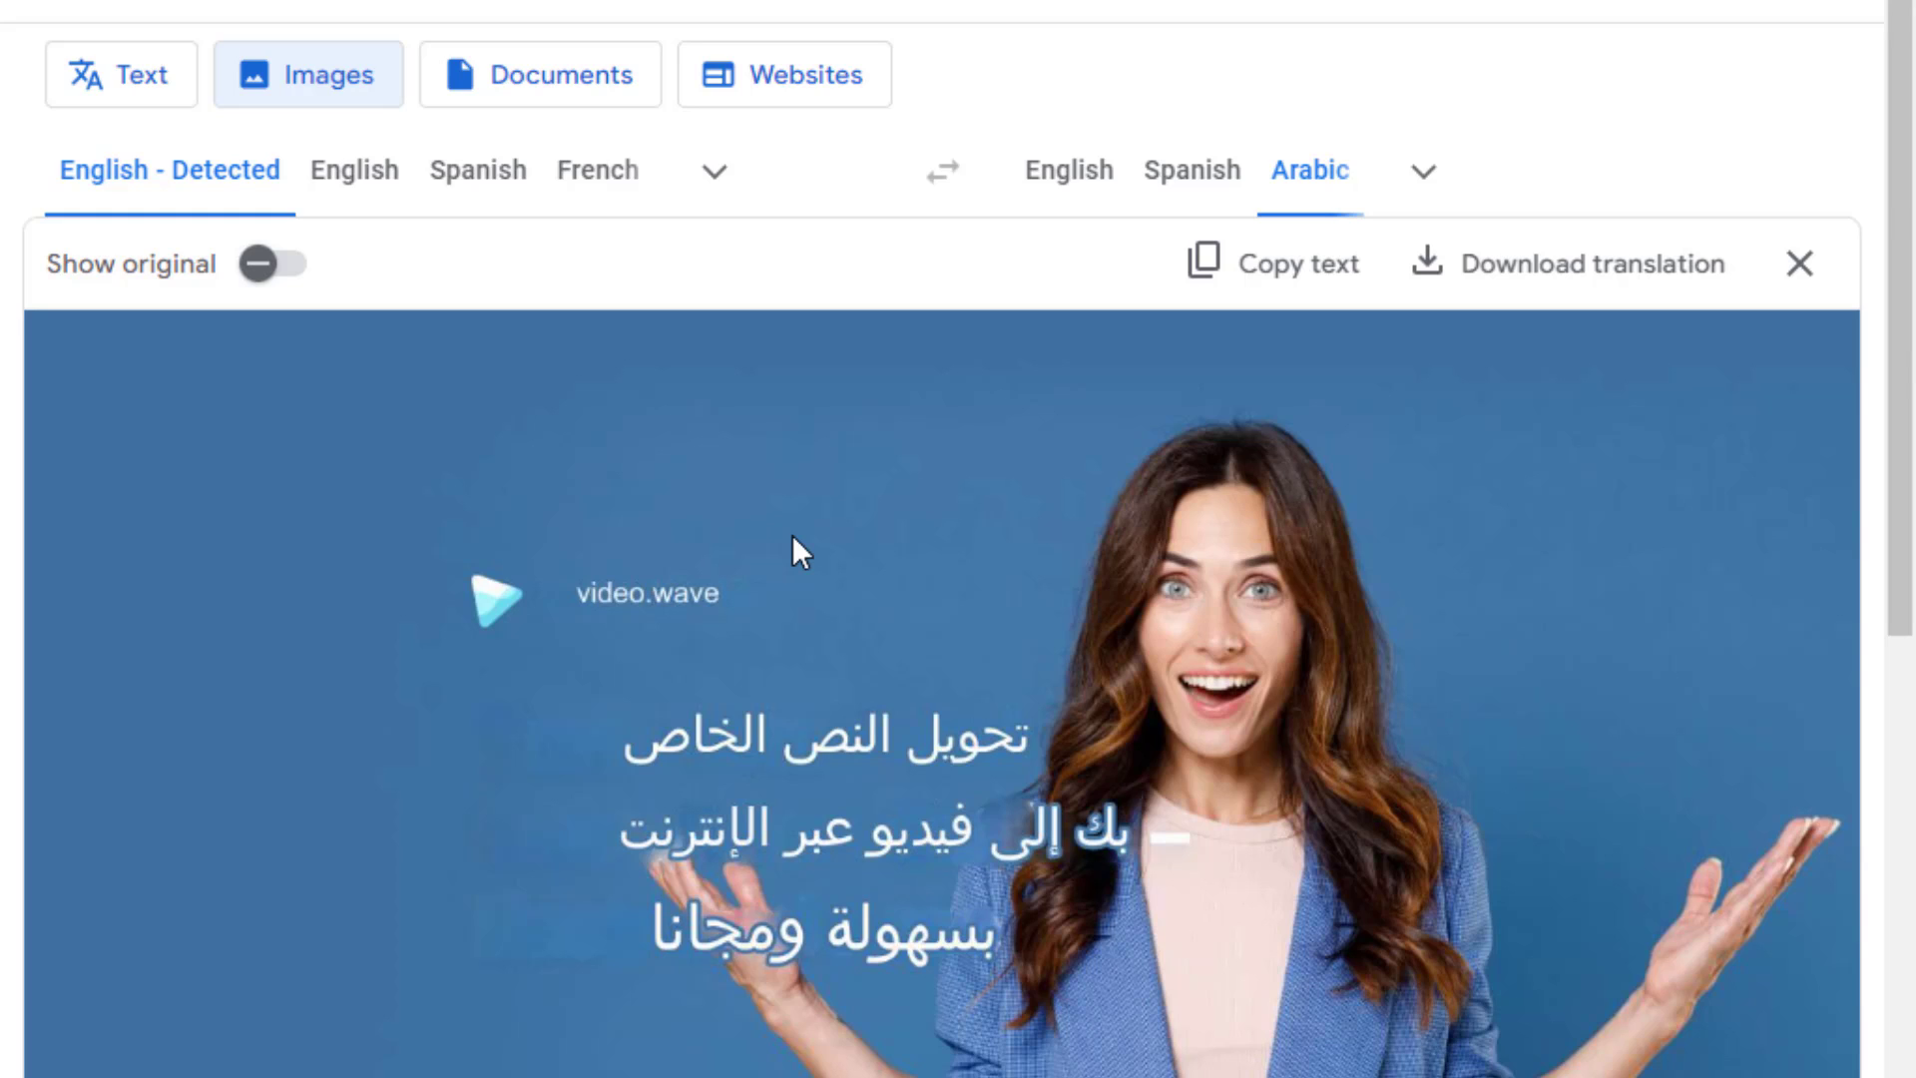
# - Change to document translation and upload pdf.pdf from the Desktop
pyautogui.click(562, 86)
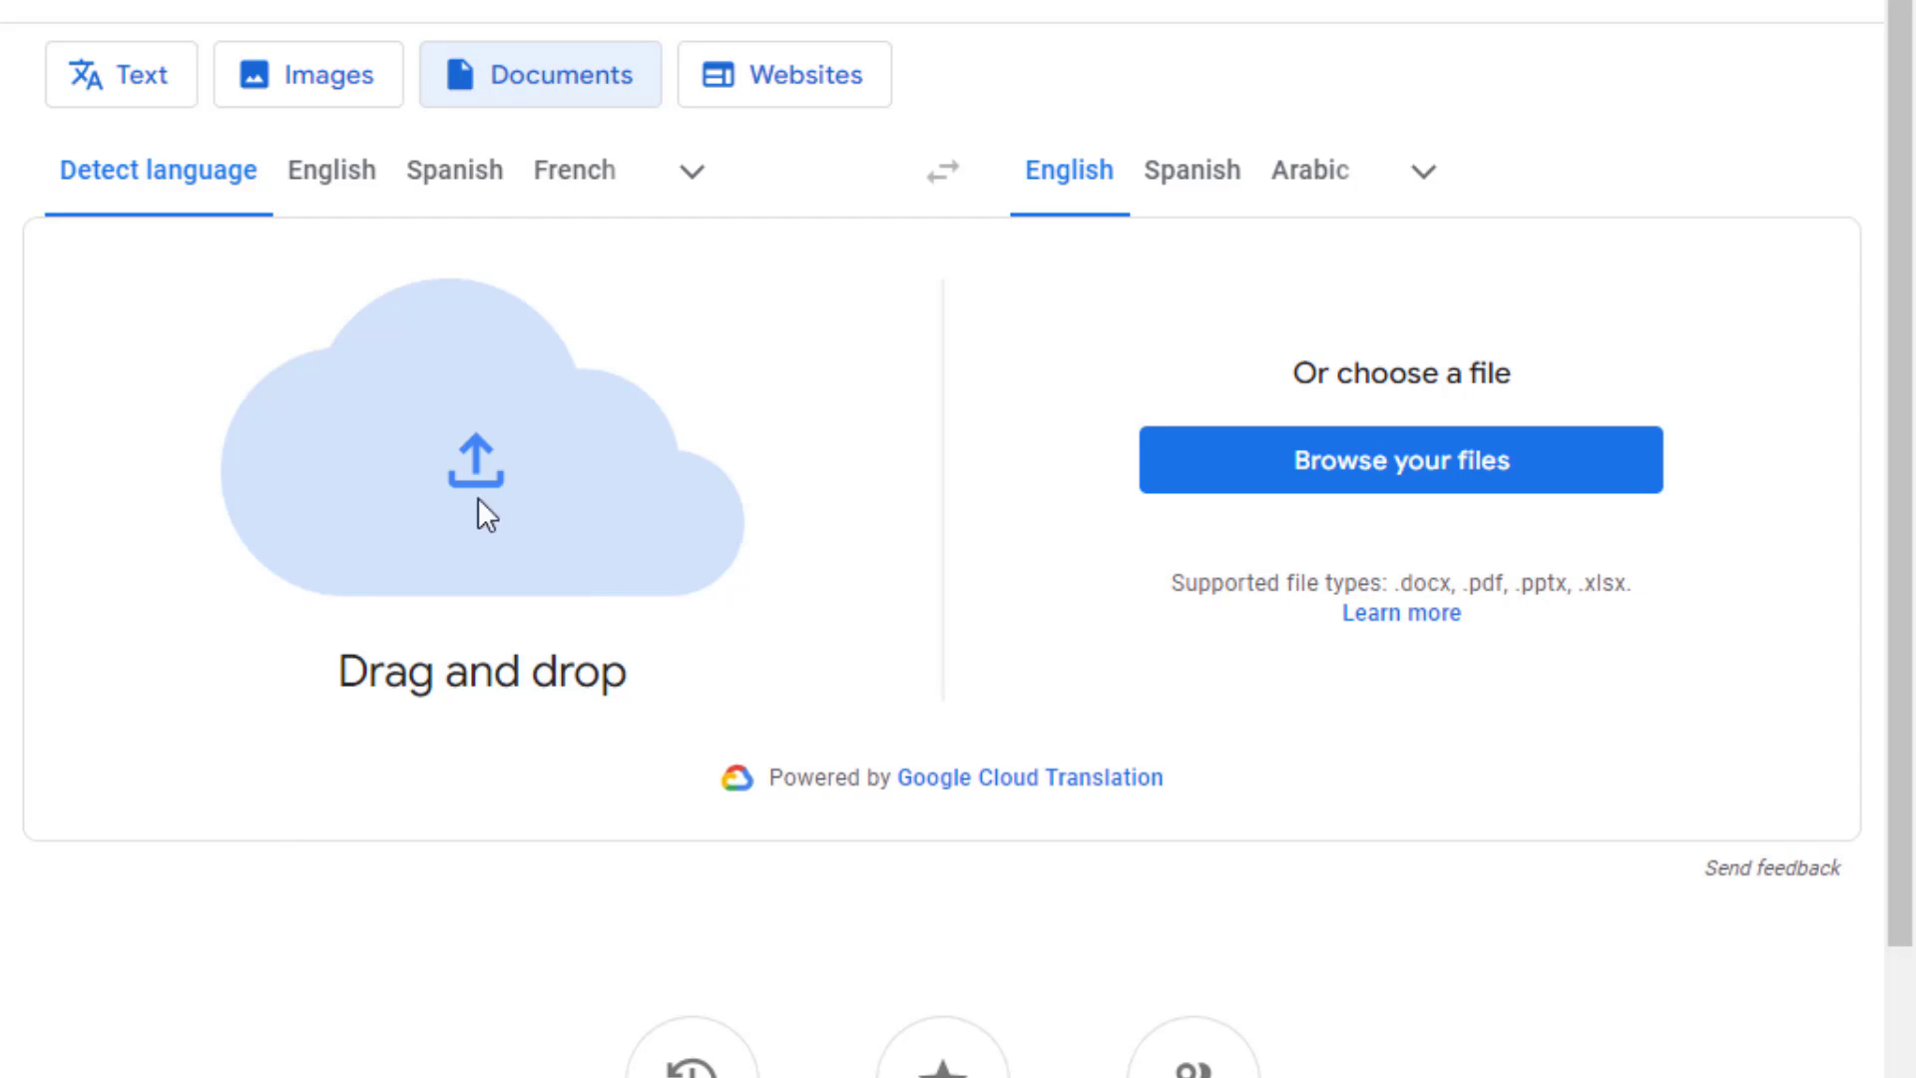
pyautogui.click(1432, 478)
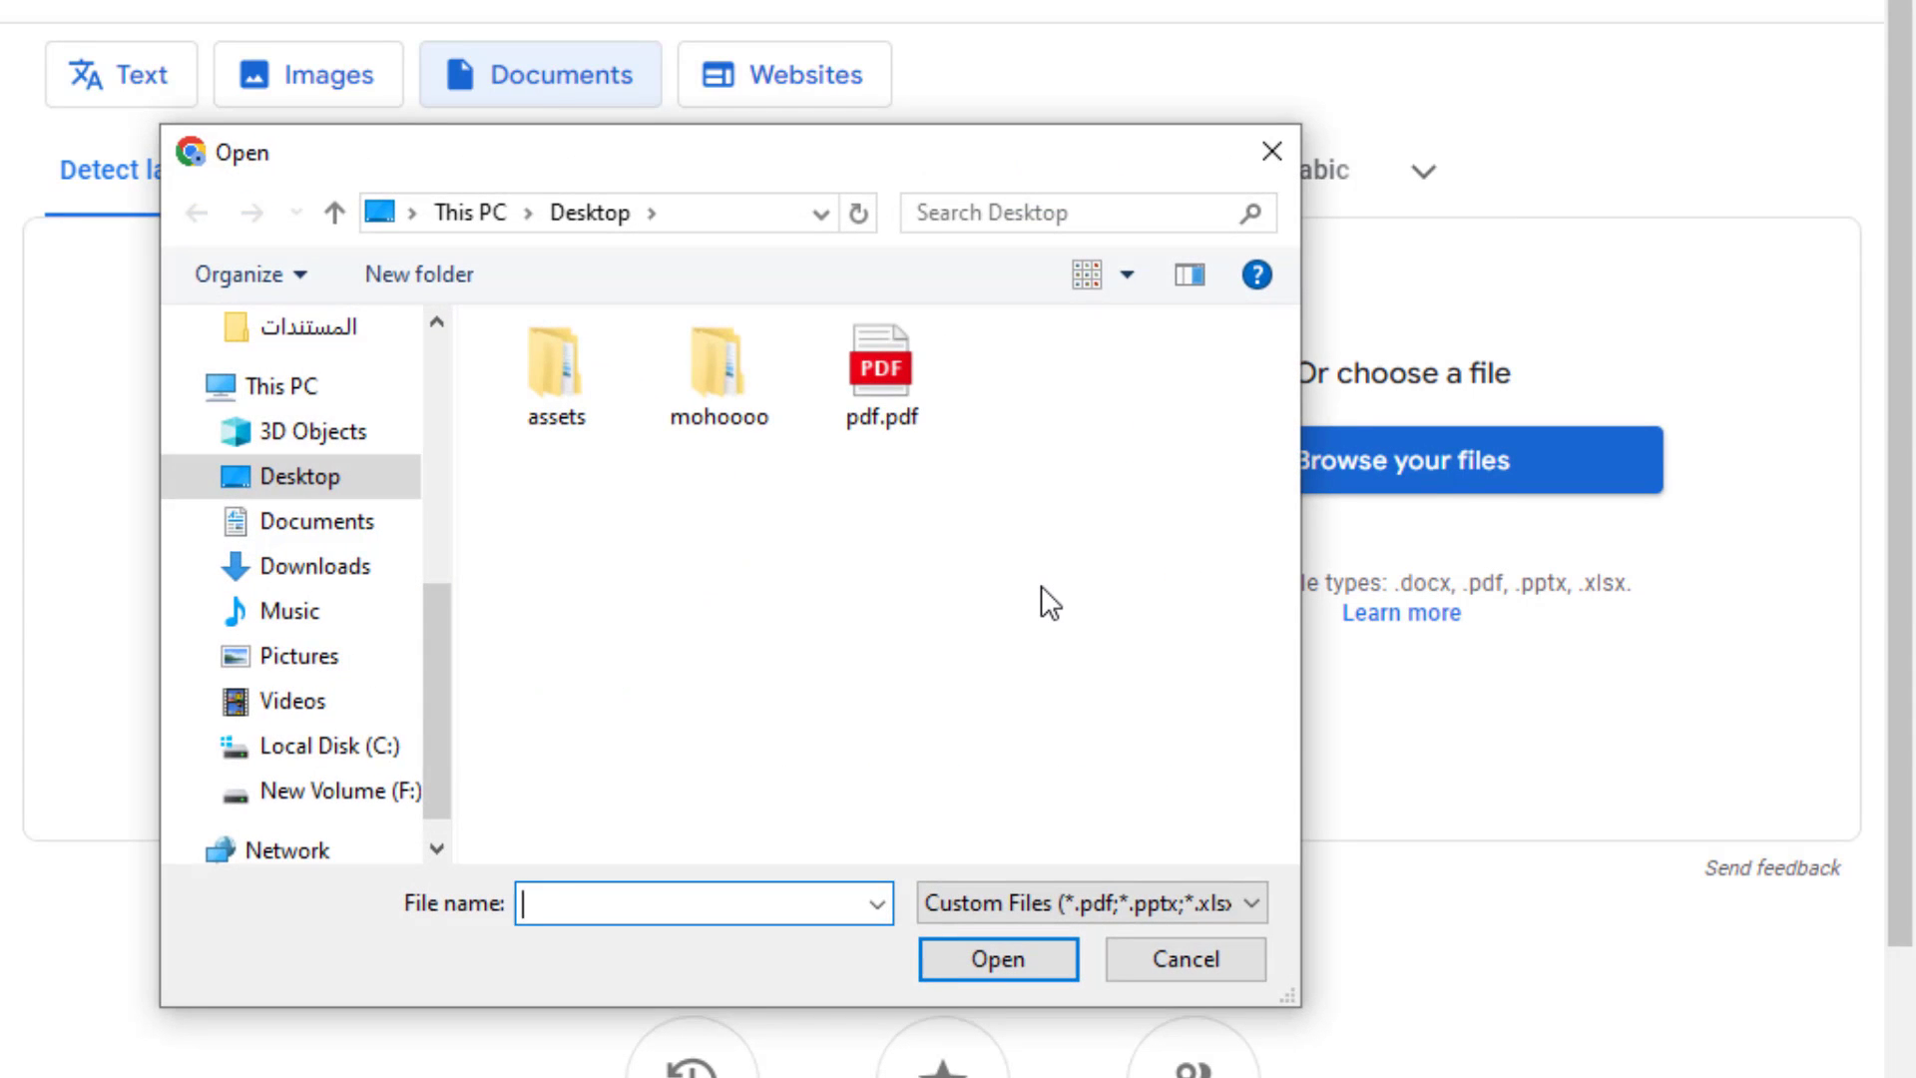
pyautogui.click(902, 381)
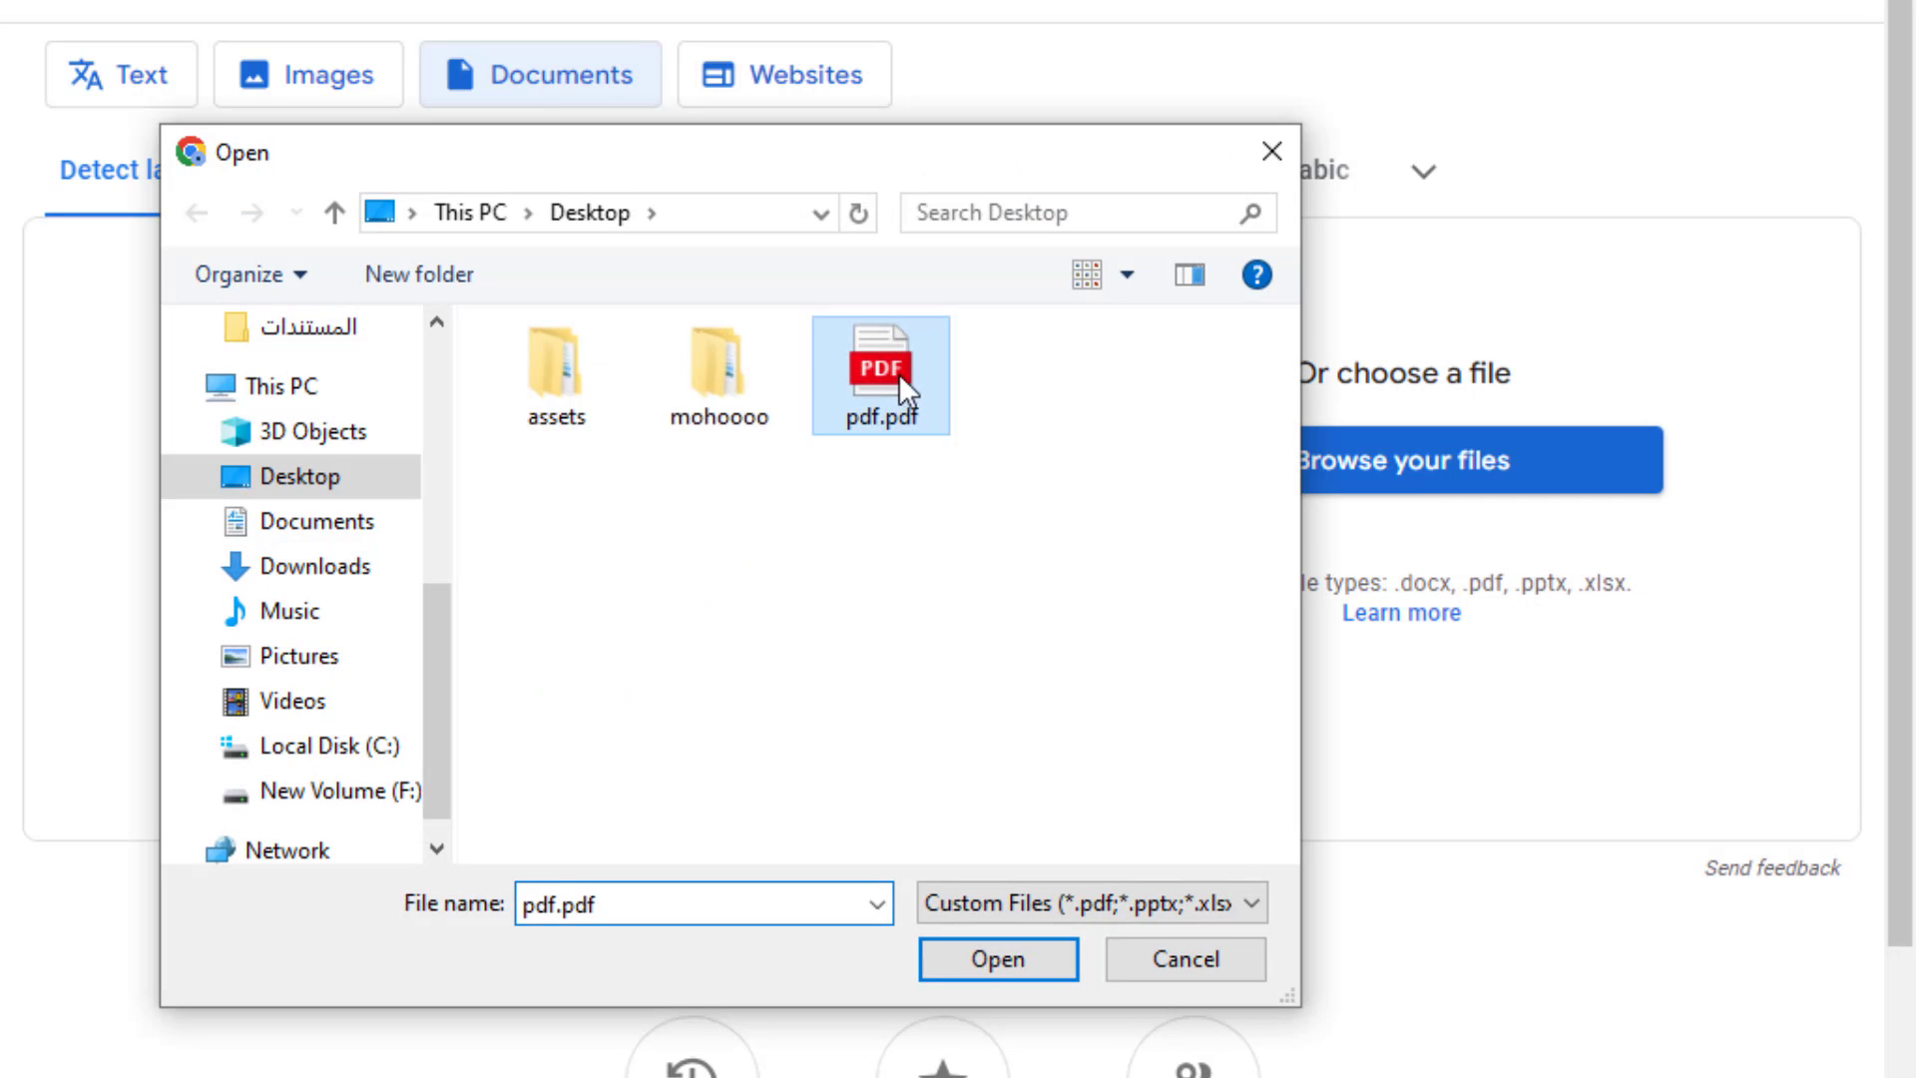
pyautogui.click(1004, 955)
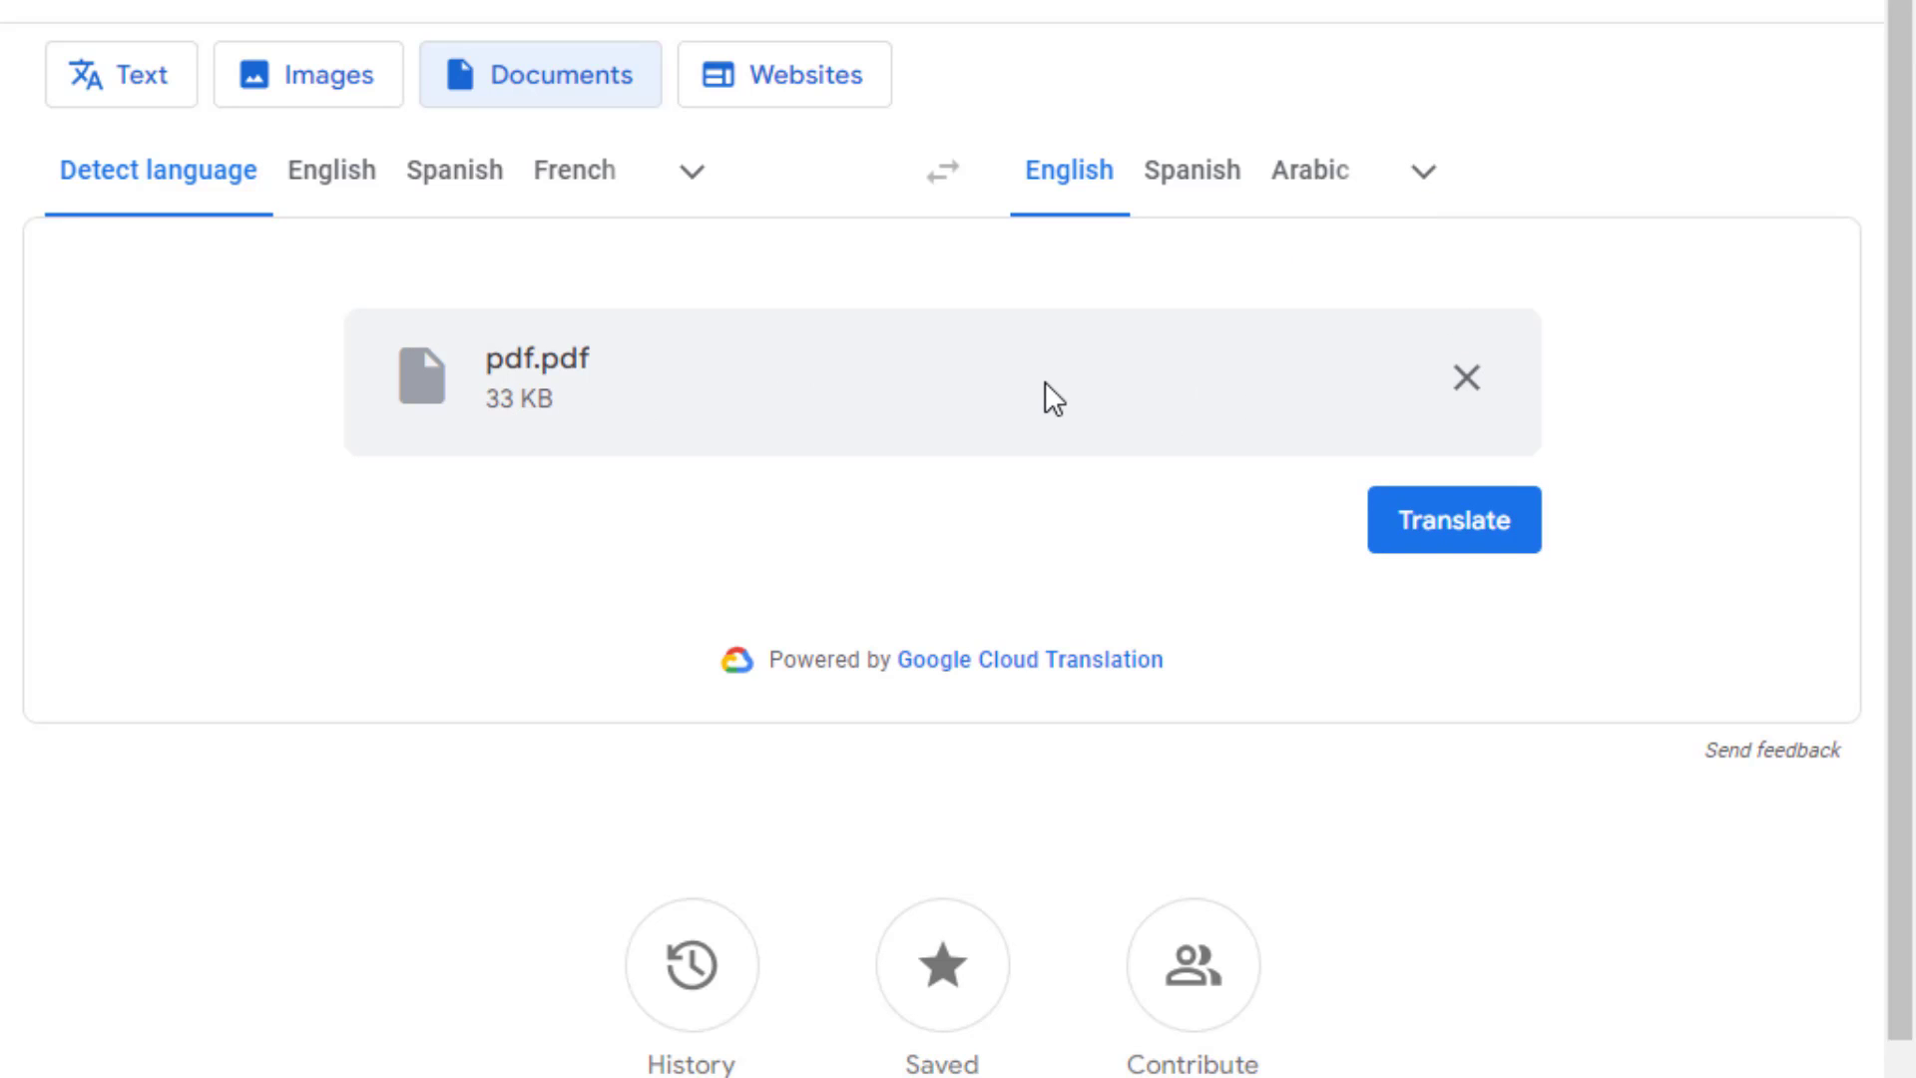
# - Set the target language to Arabic and translate the uploaded PDF
pyautogui.click(1429, 186)
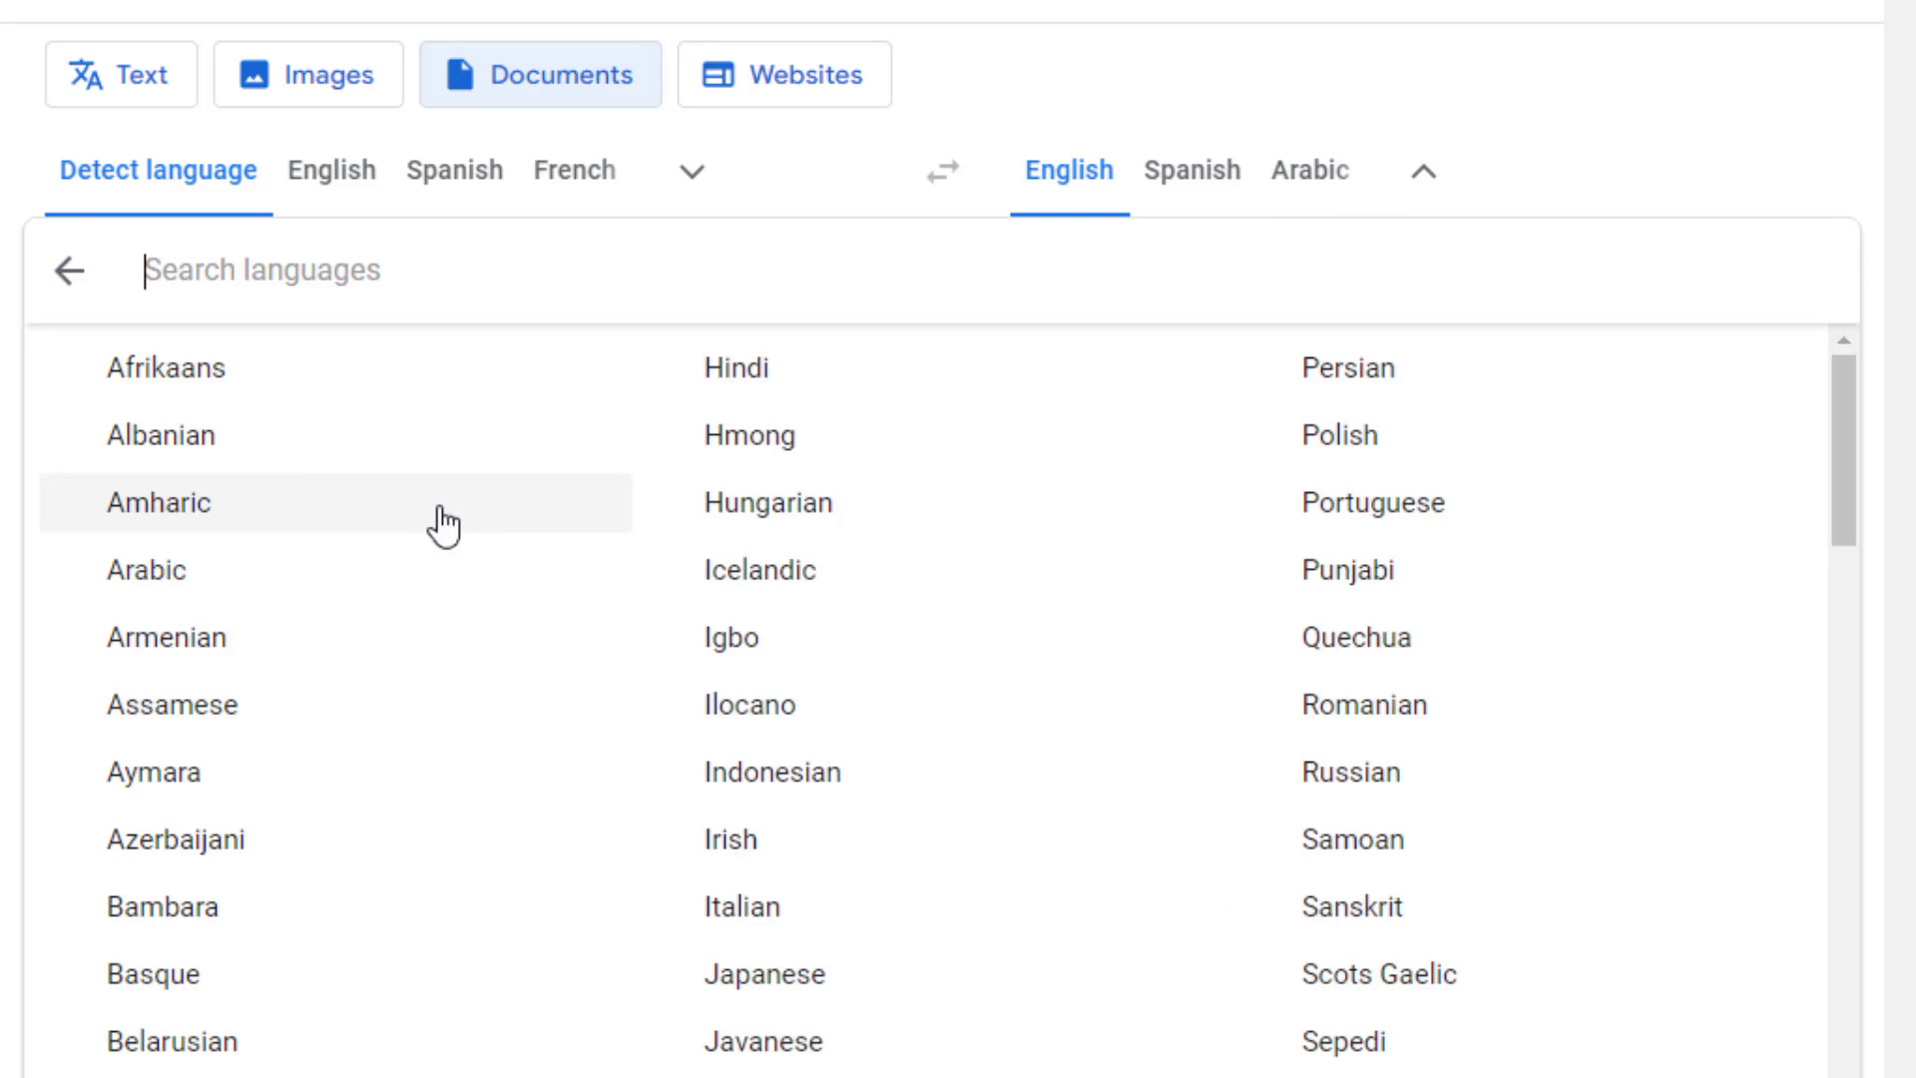
pyautogui.click(200, 575)
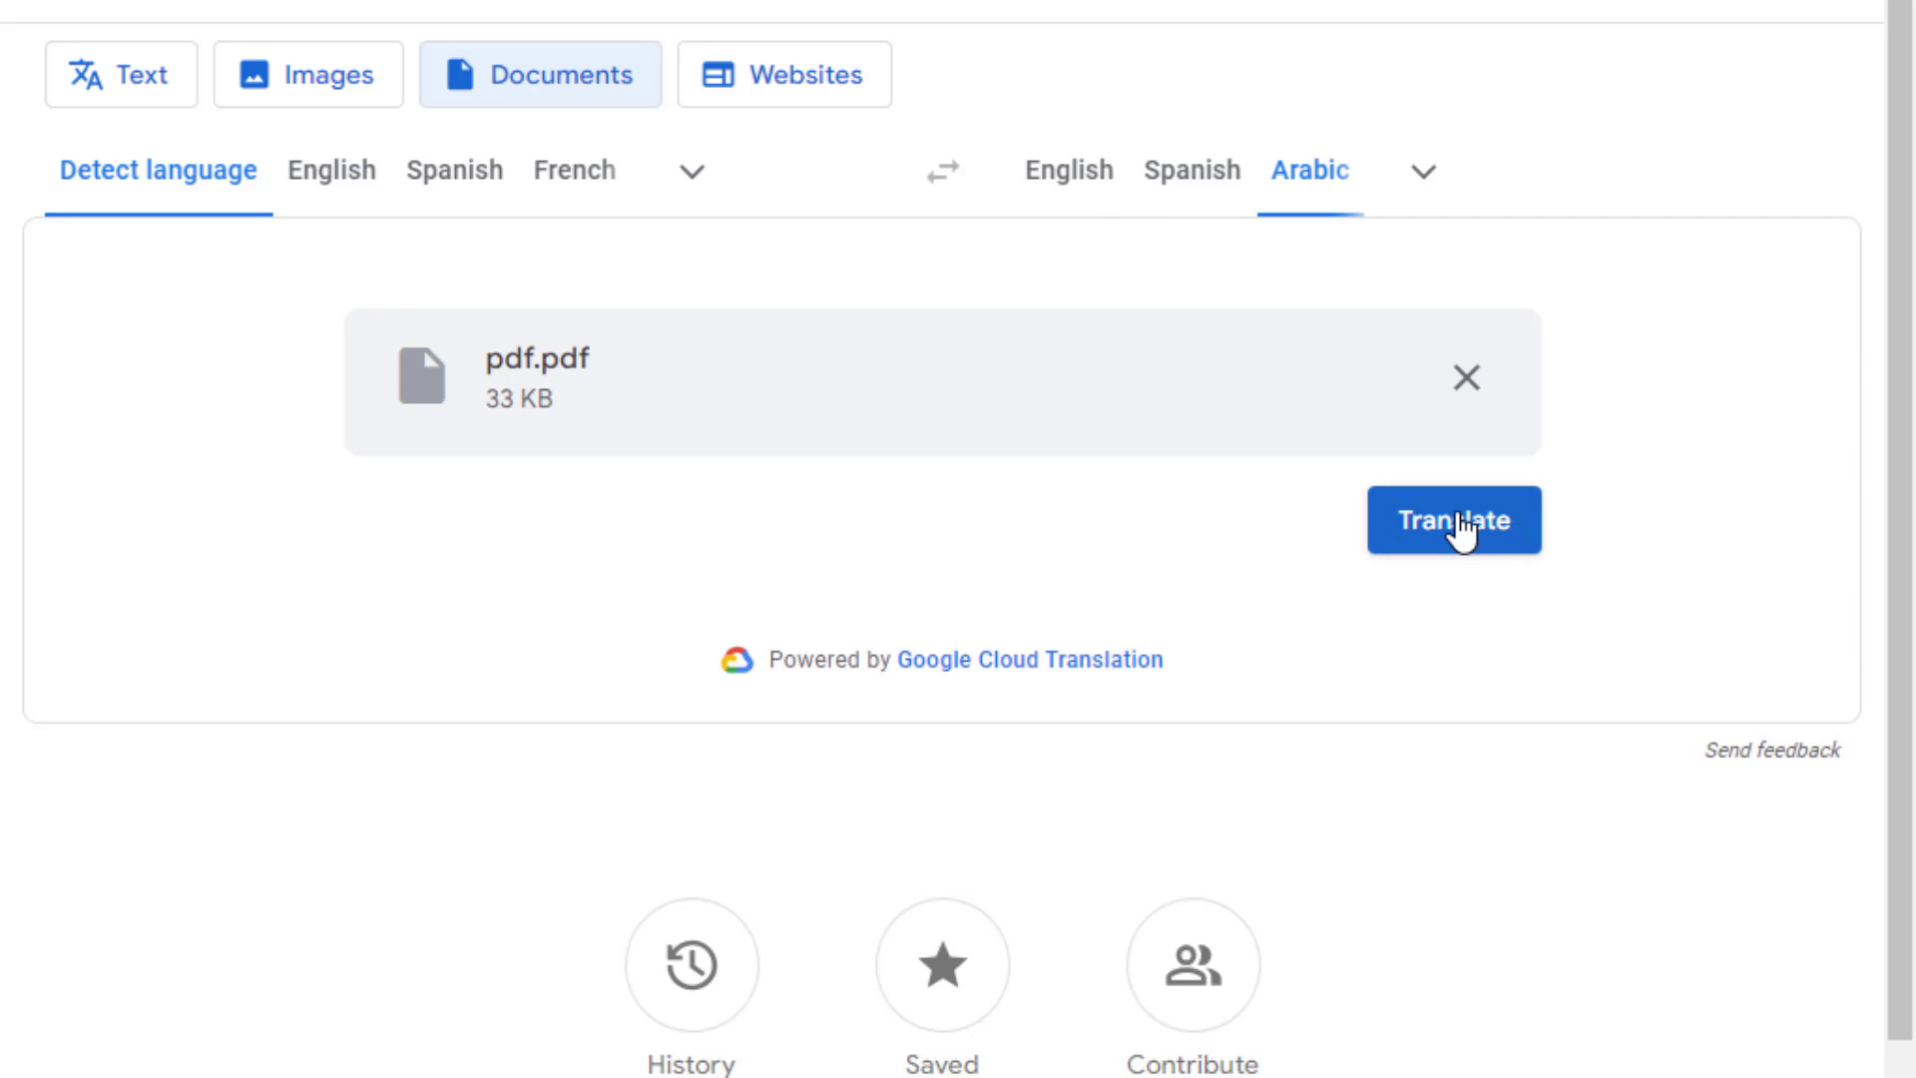
pyautogui.click(1464, 531)
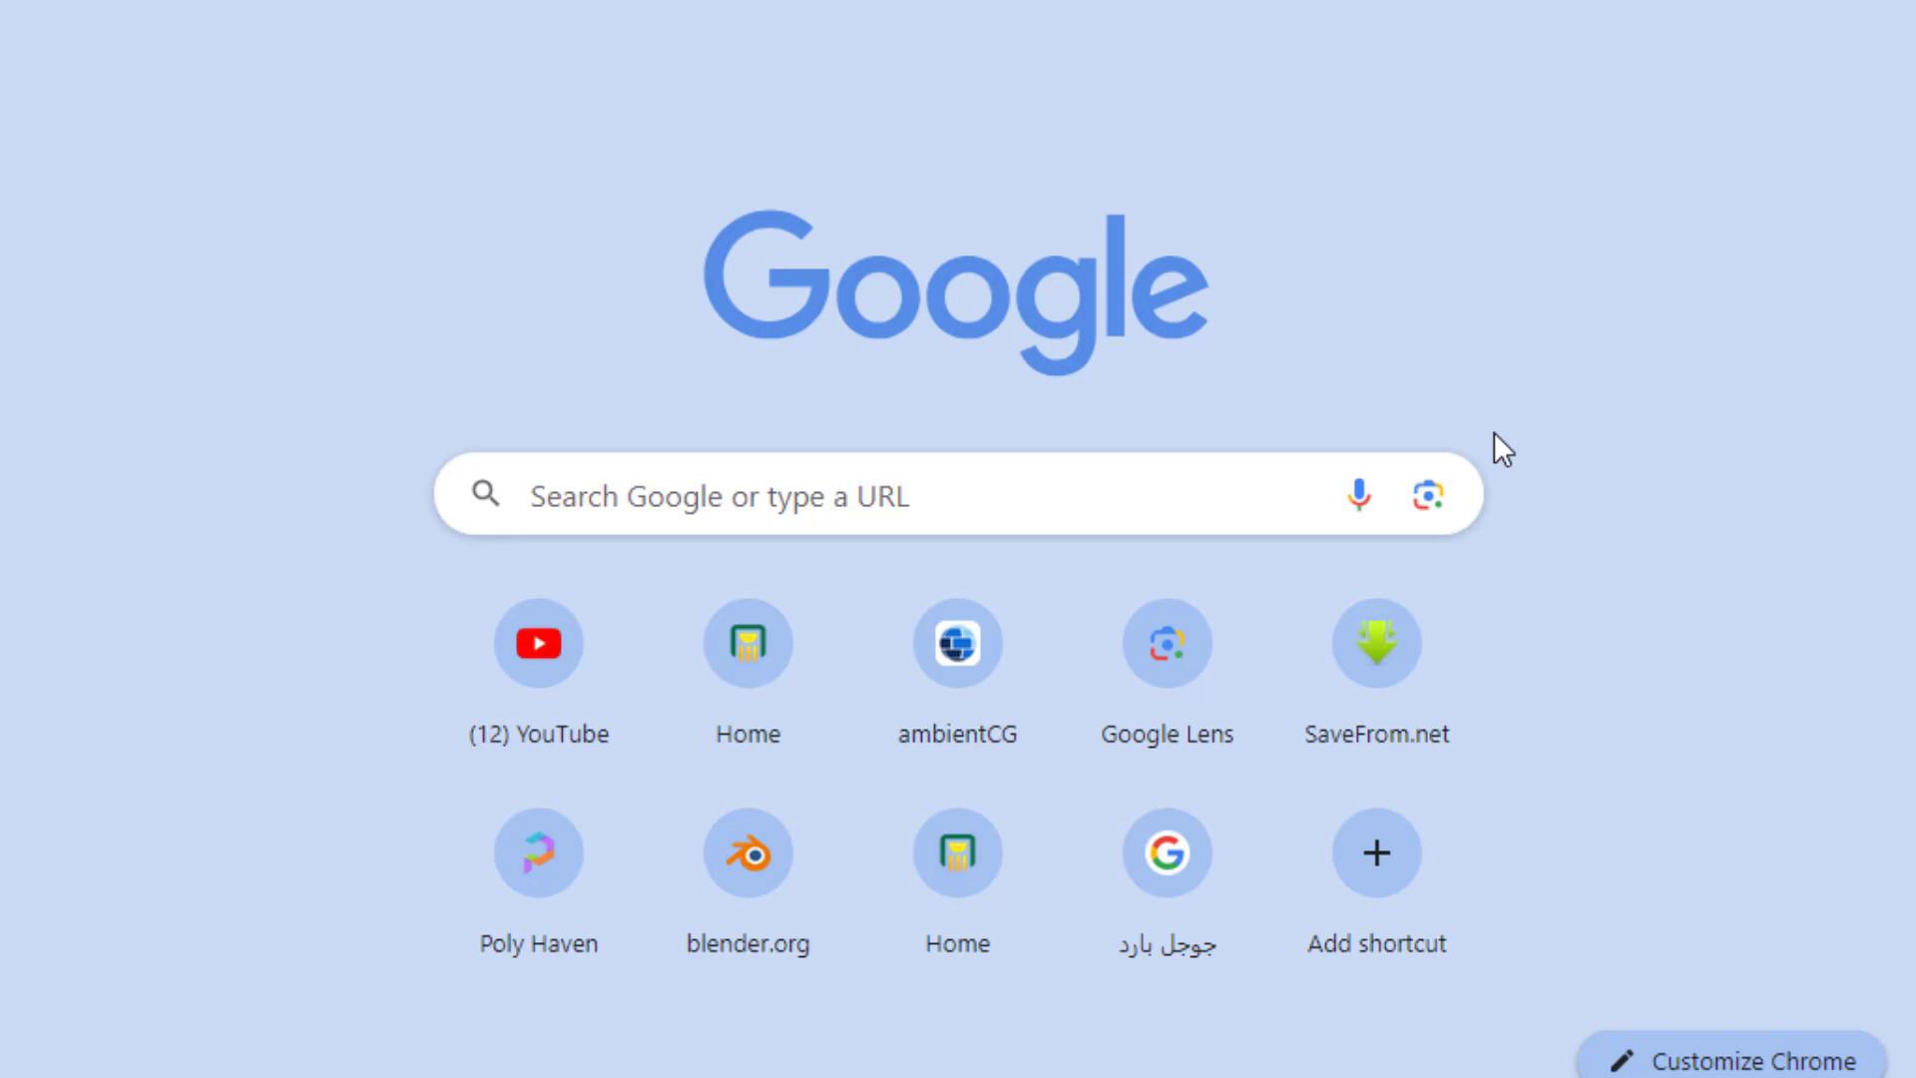
# - Start a Google Lens image search from the Google home page with download.jpg from the Desktop
pyautogui.click(1431, 499)
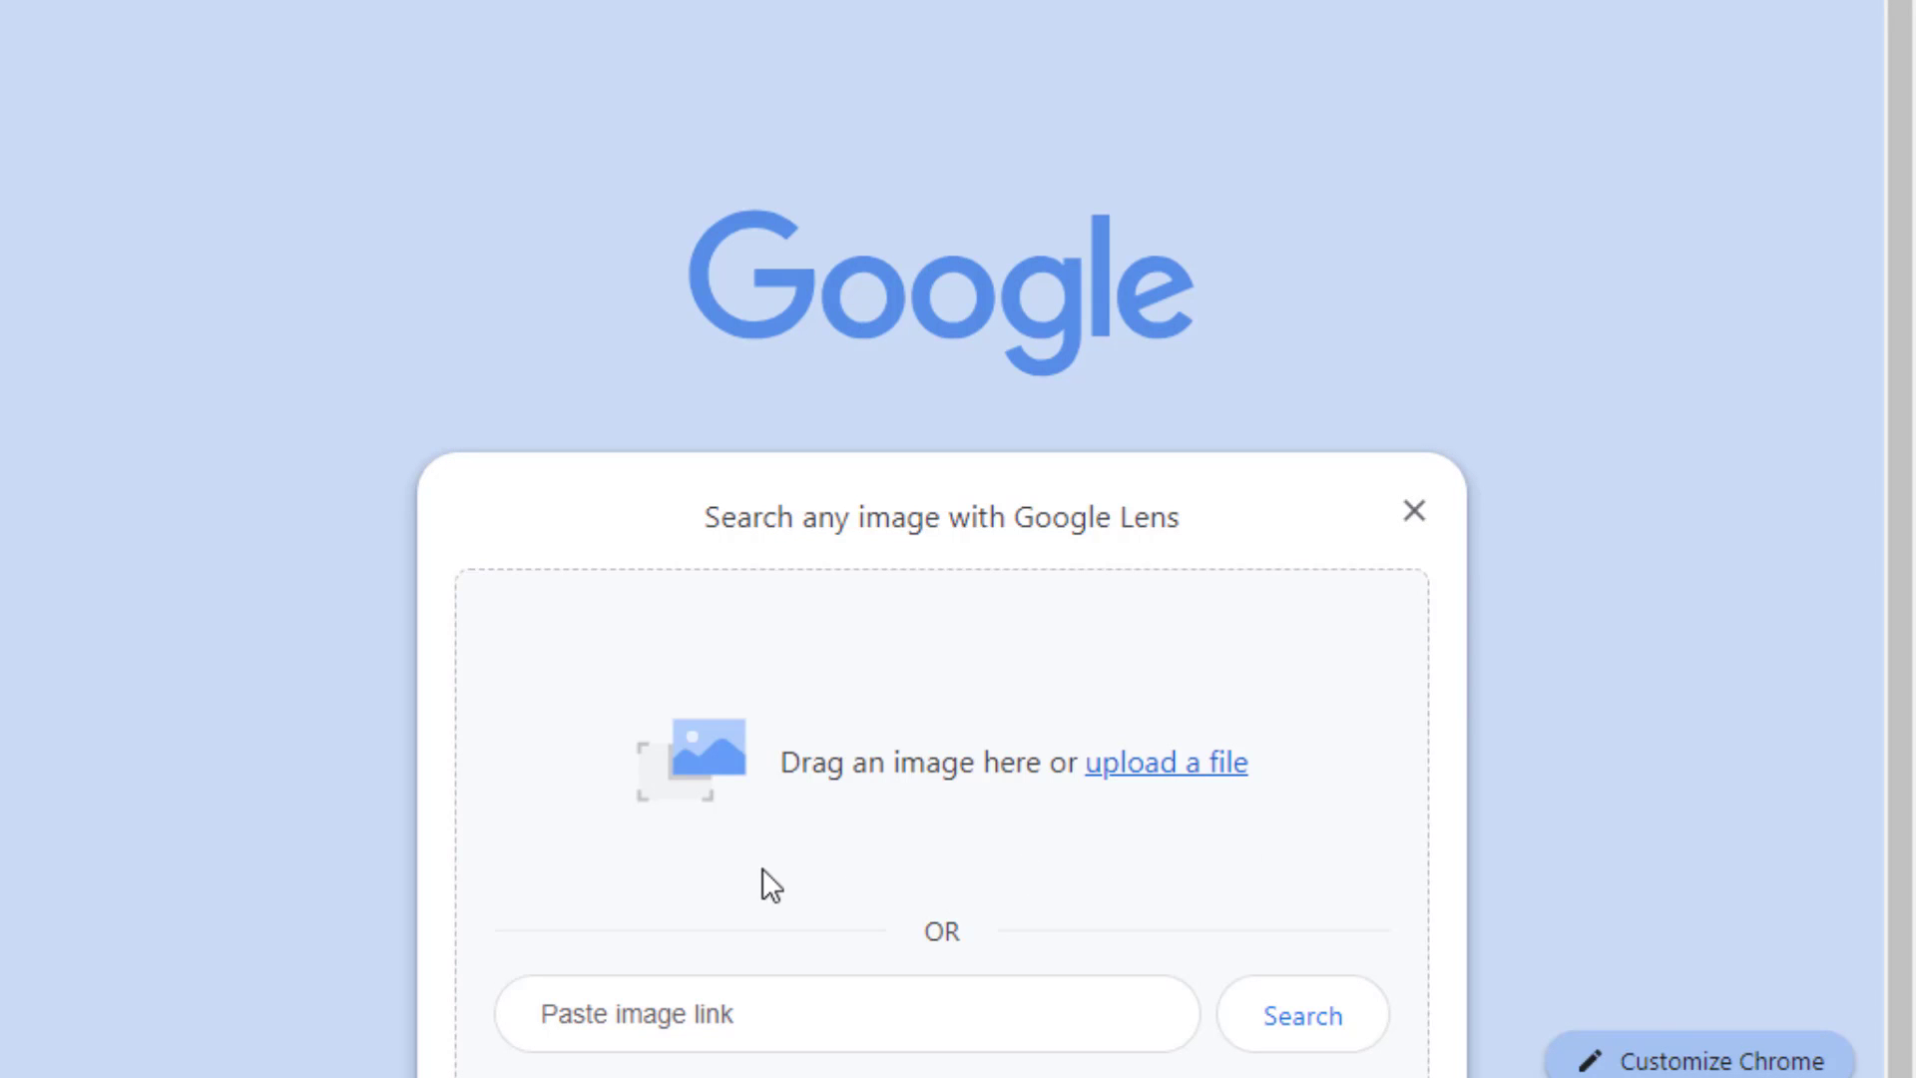
pyautogui.click(1192, 768)
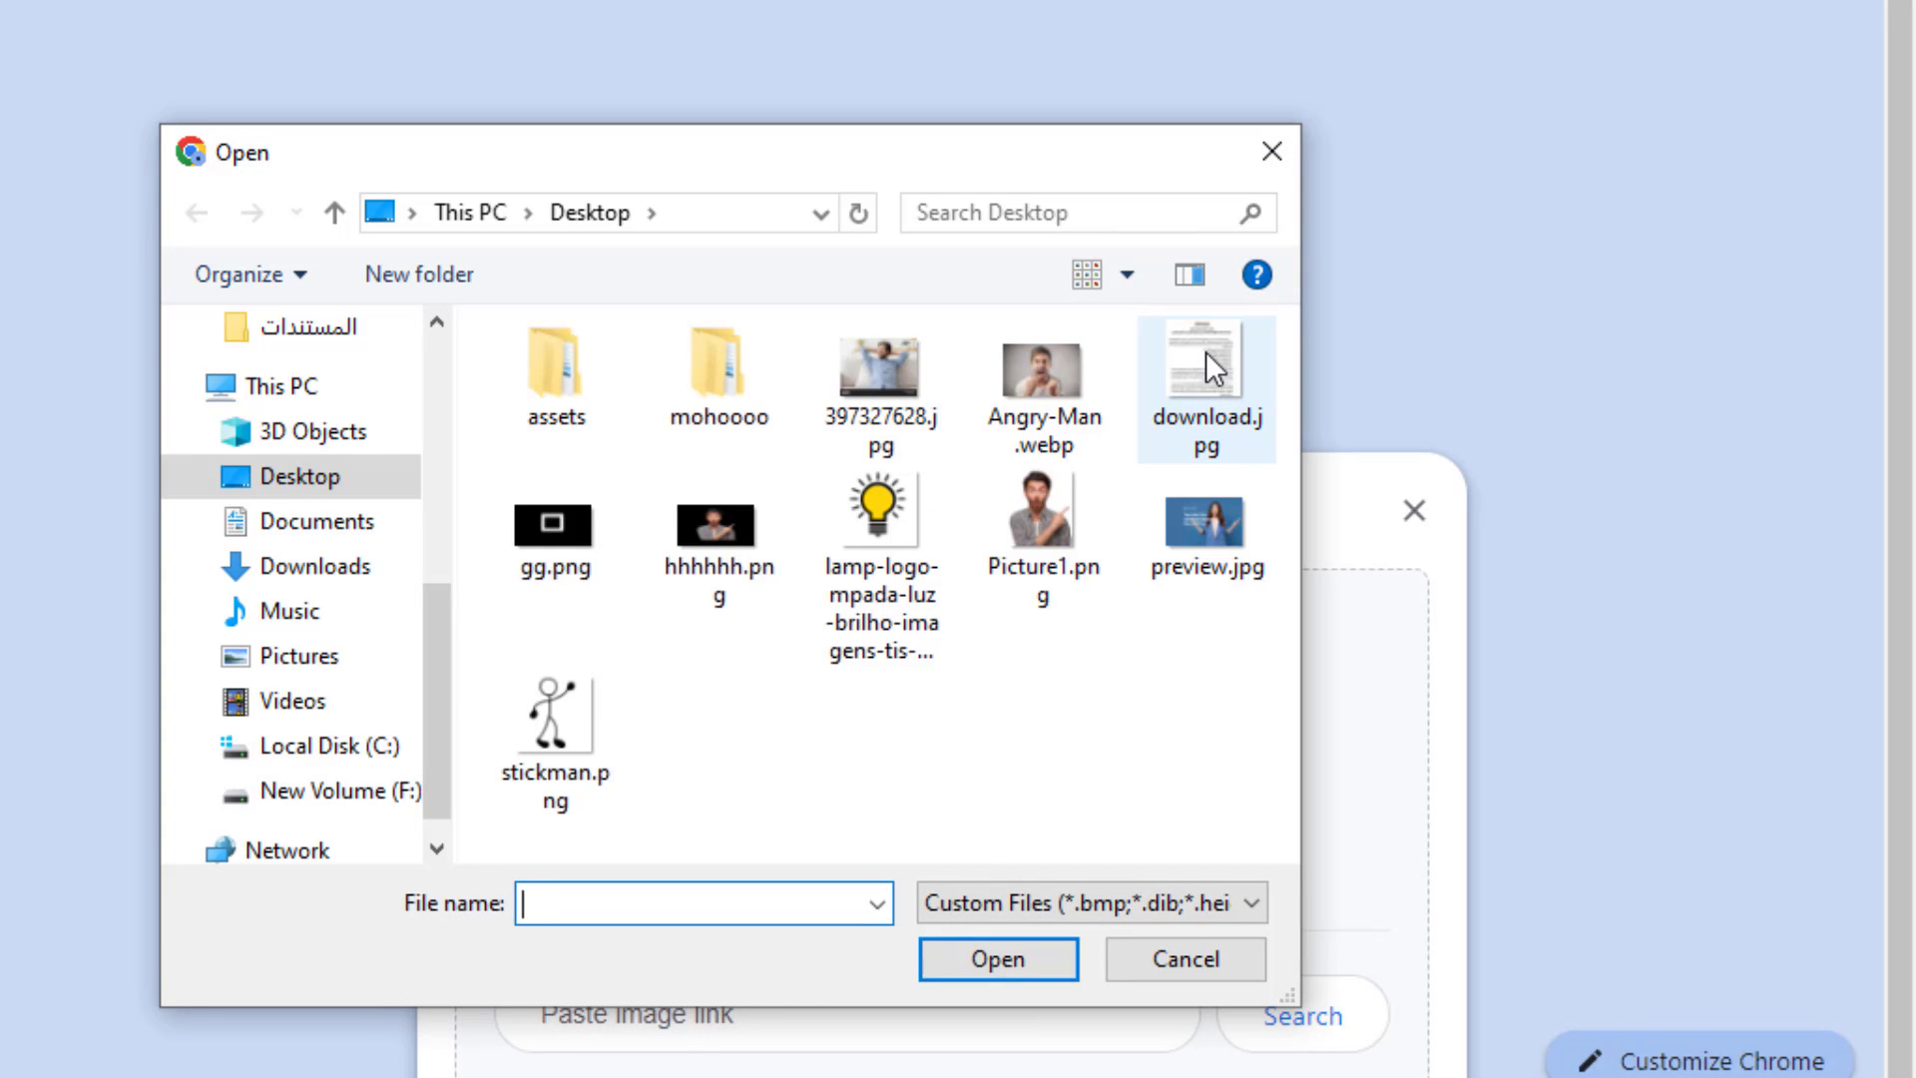
pyautogui.click(1206, 351)
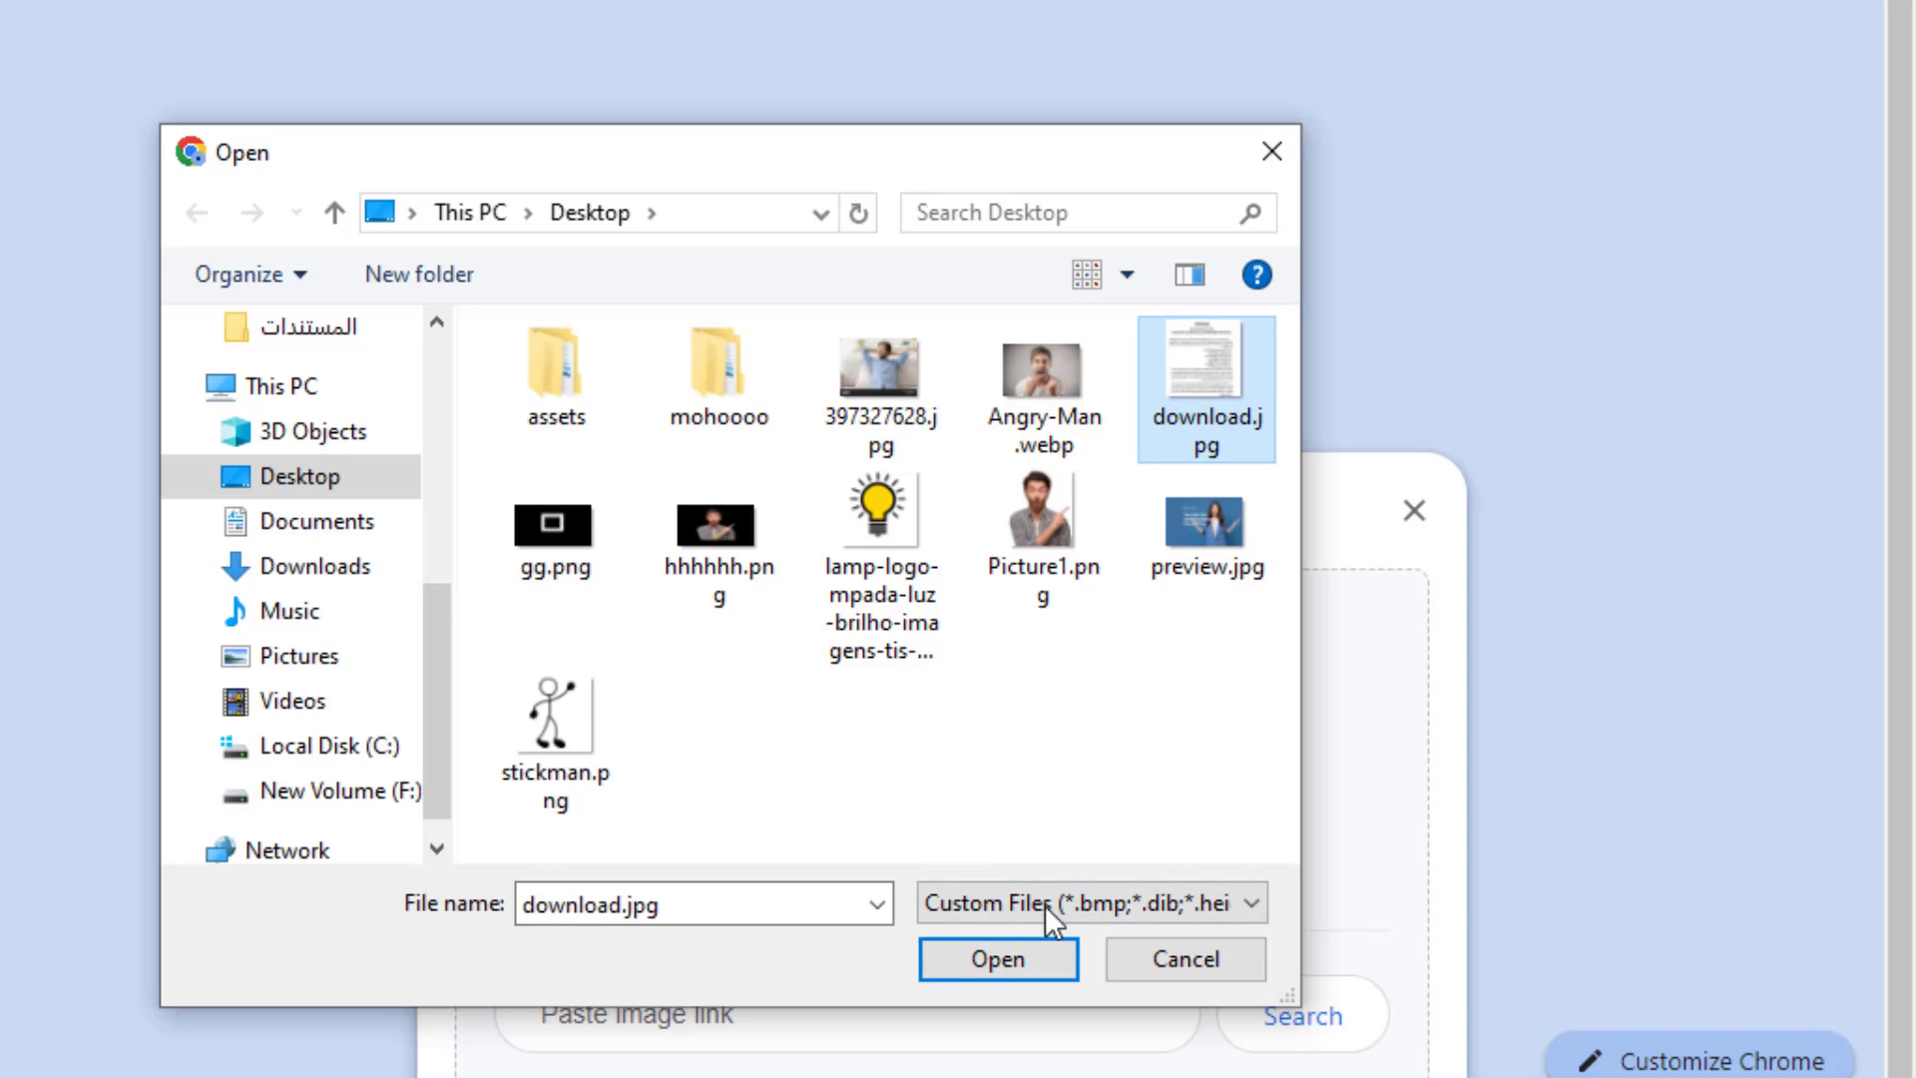
pyautogui.click(1019, 955)
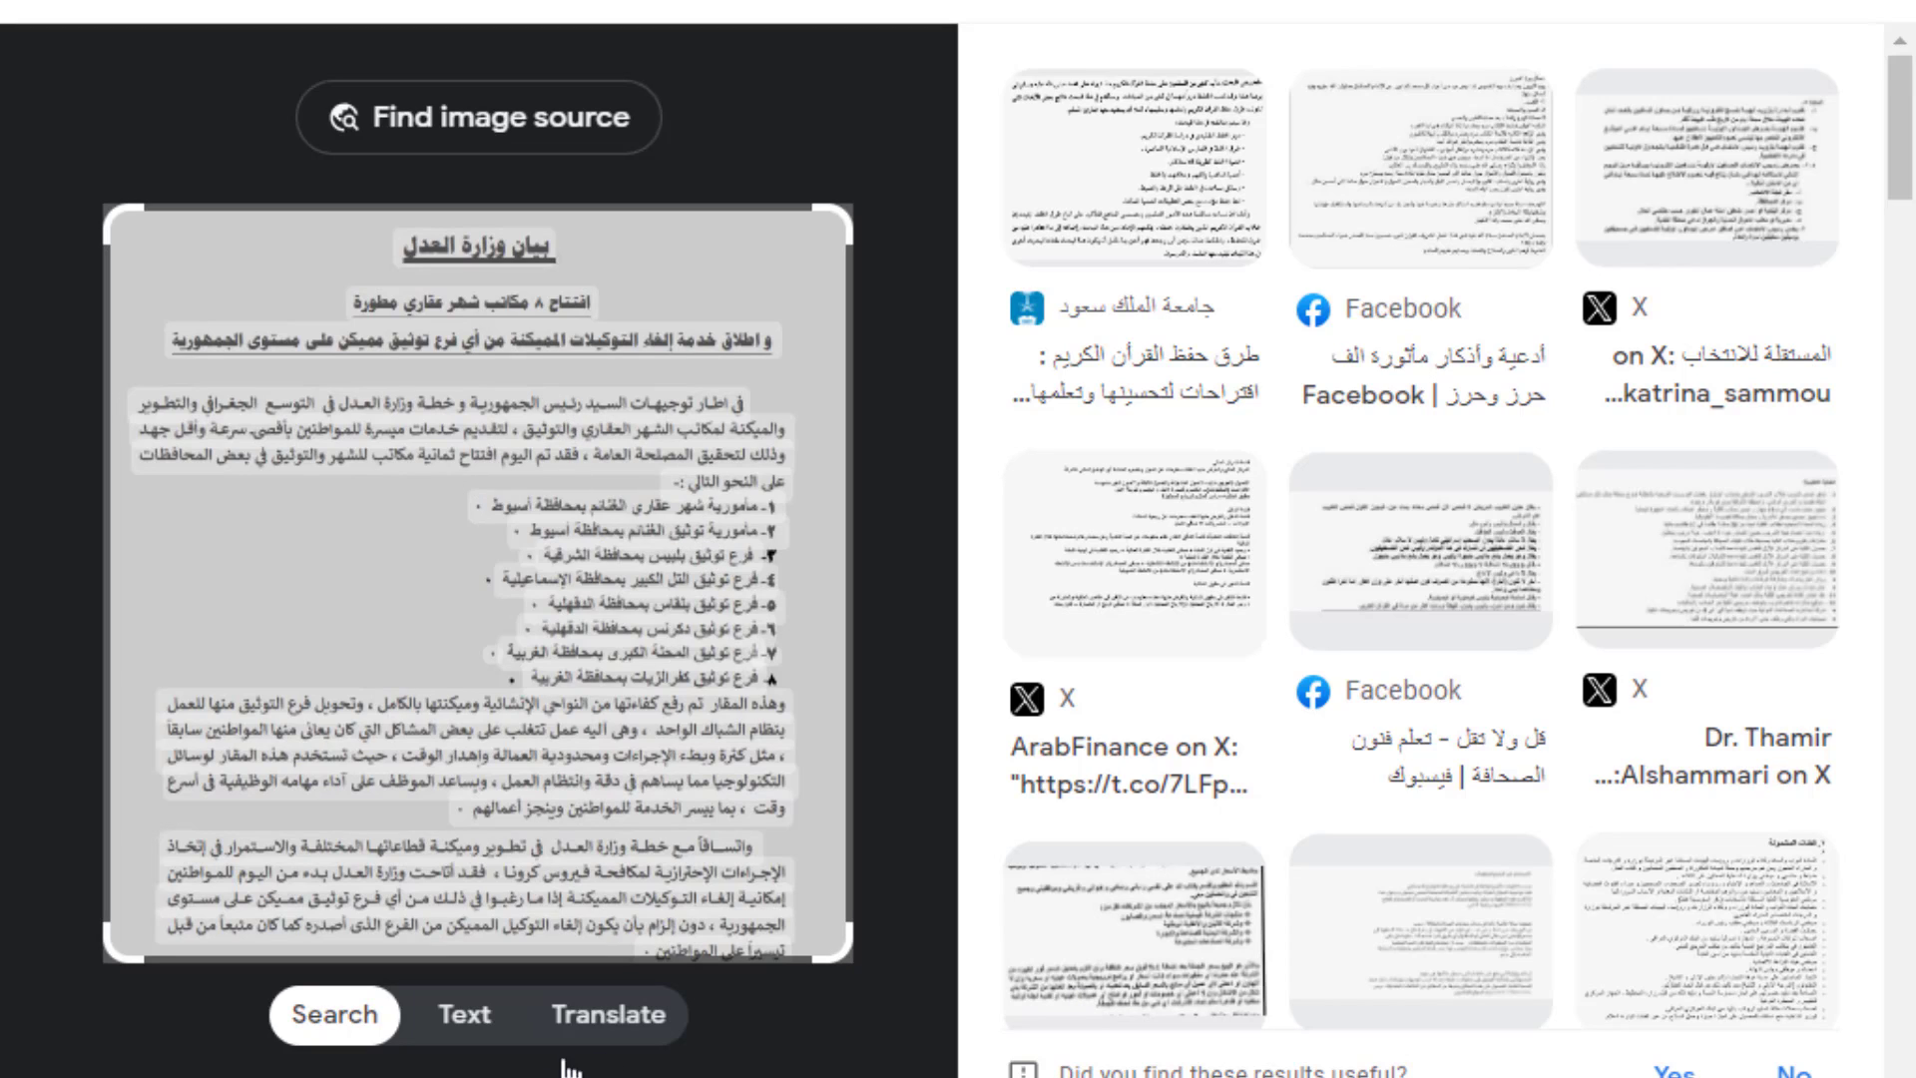
# - Select the Arabic body text in the document image using text mode and copy it to the clipboard
pyautogui.click(468, 1027)
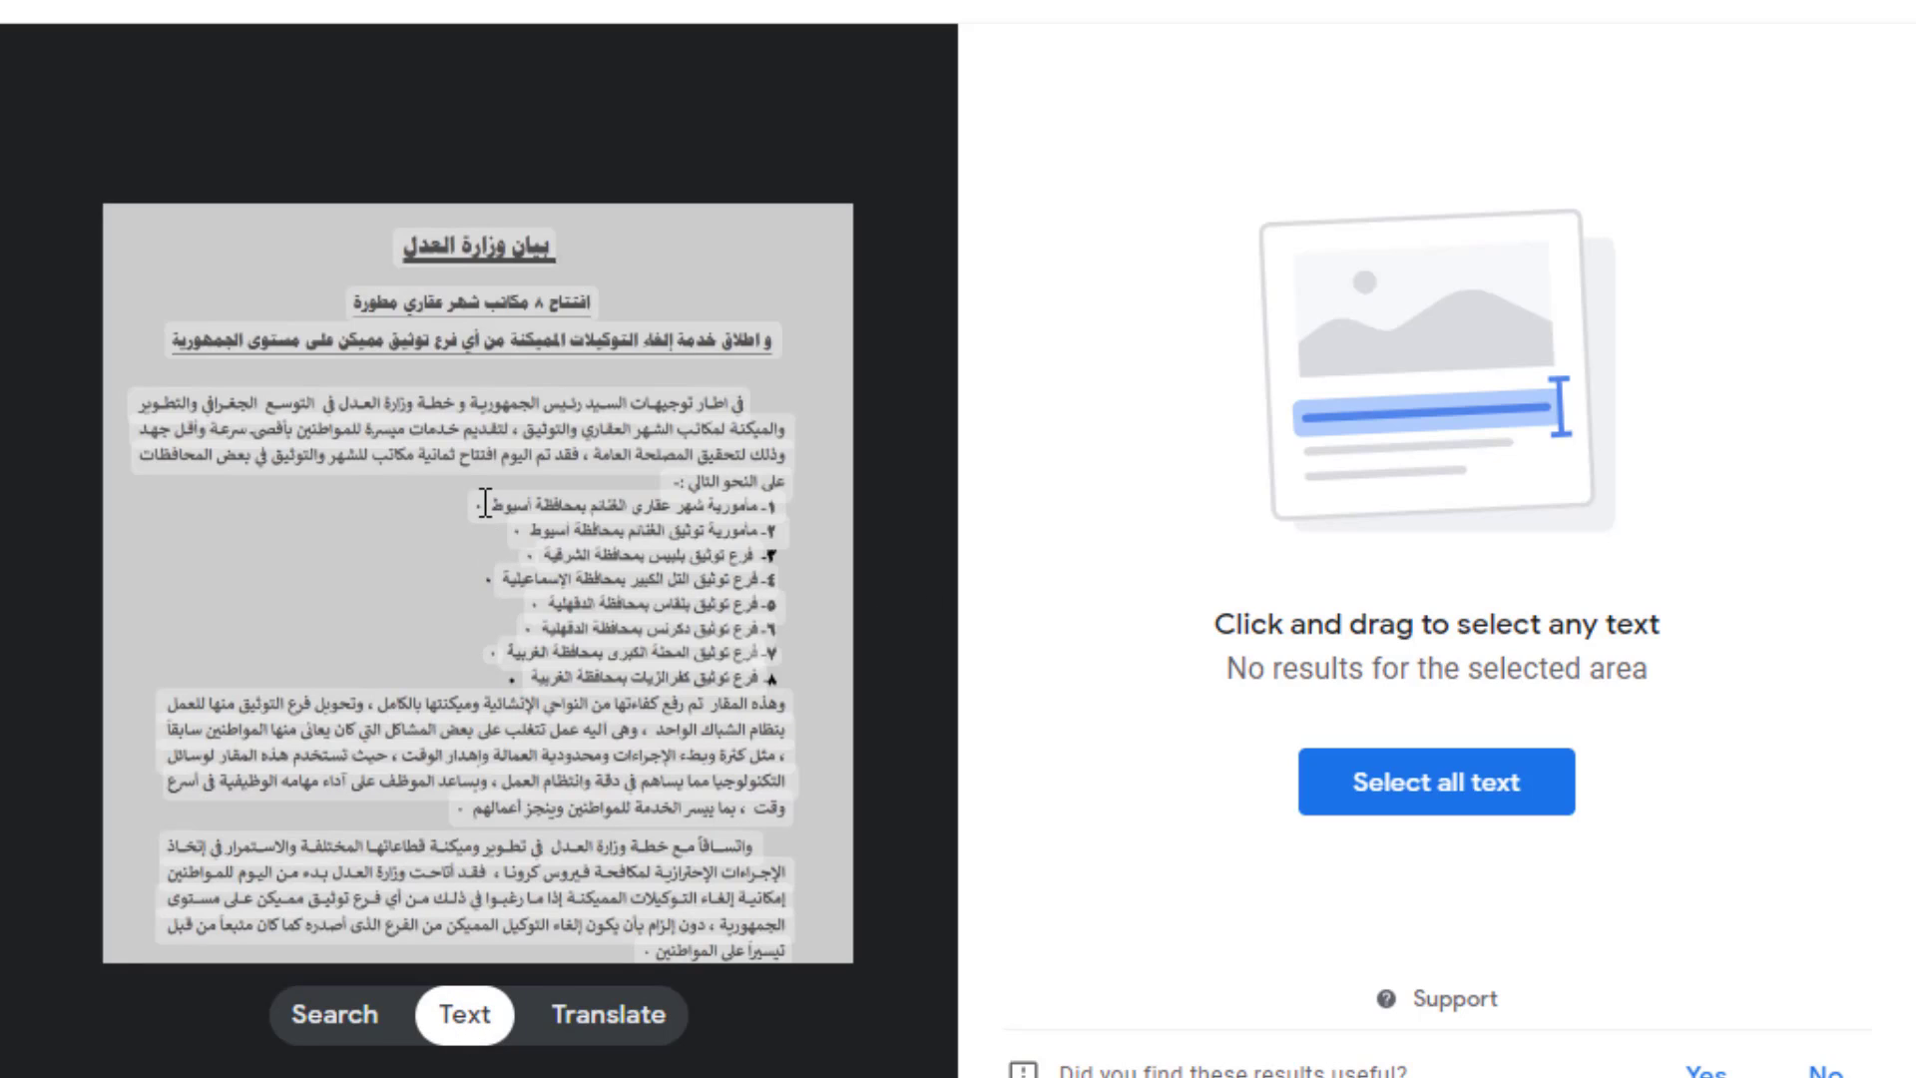
pyautogui.moveTo(485, 504); pyautogui.dragTo(759, 504)
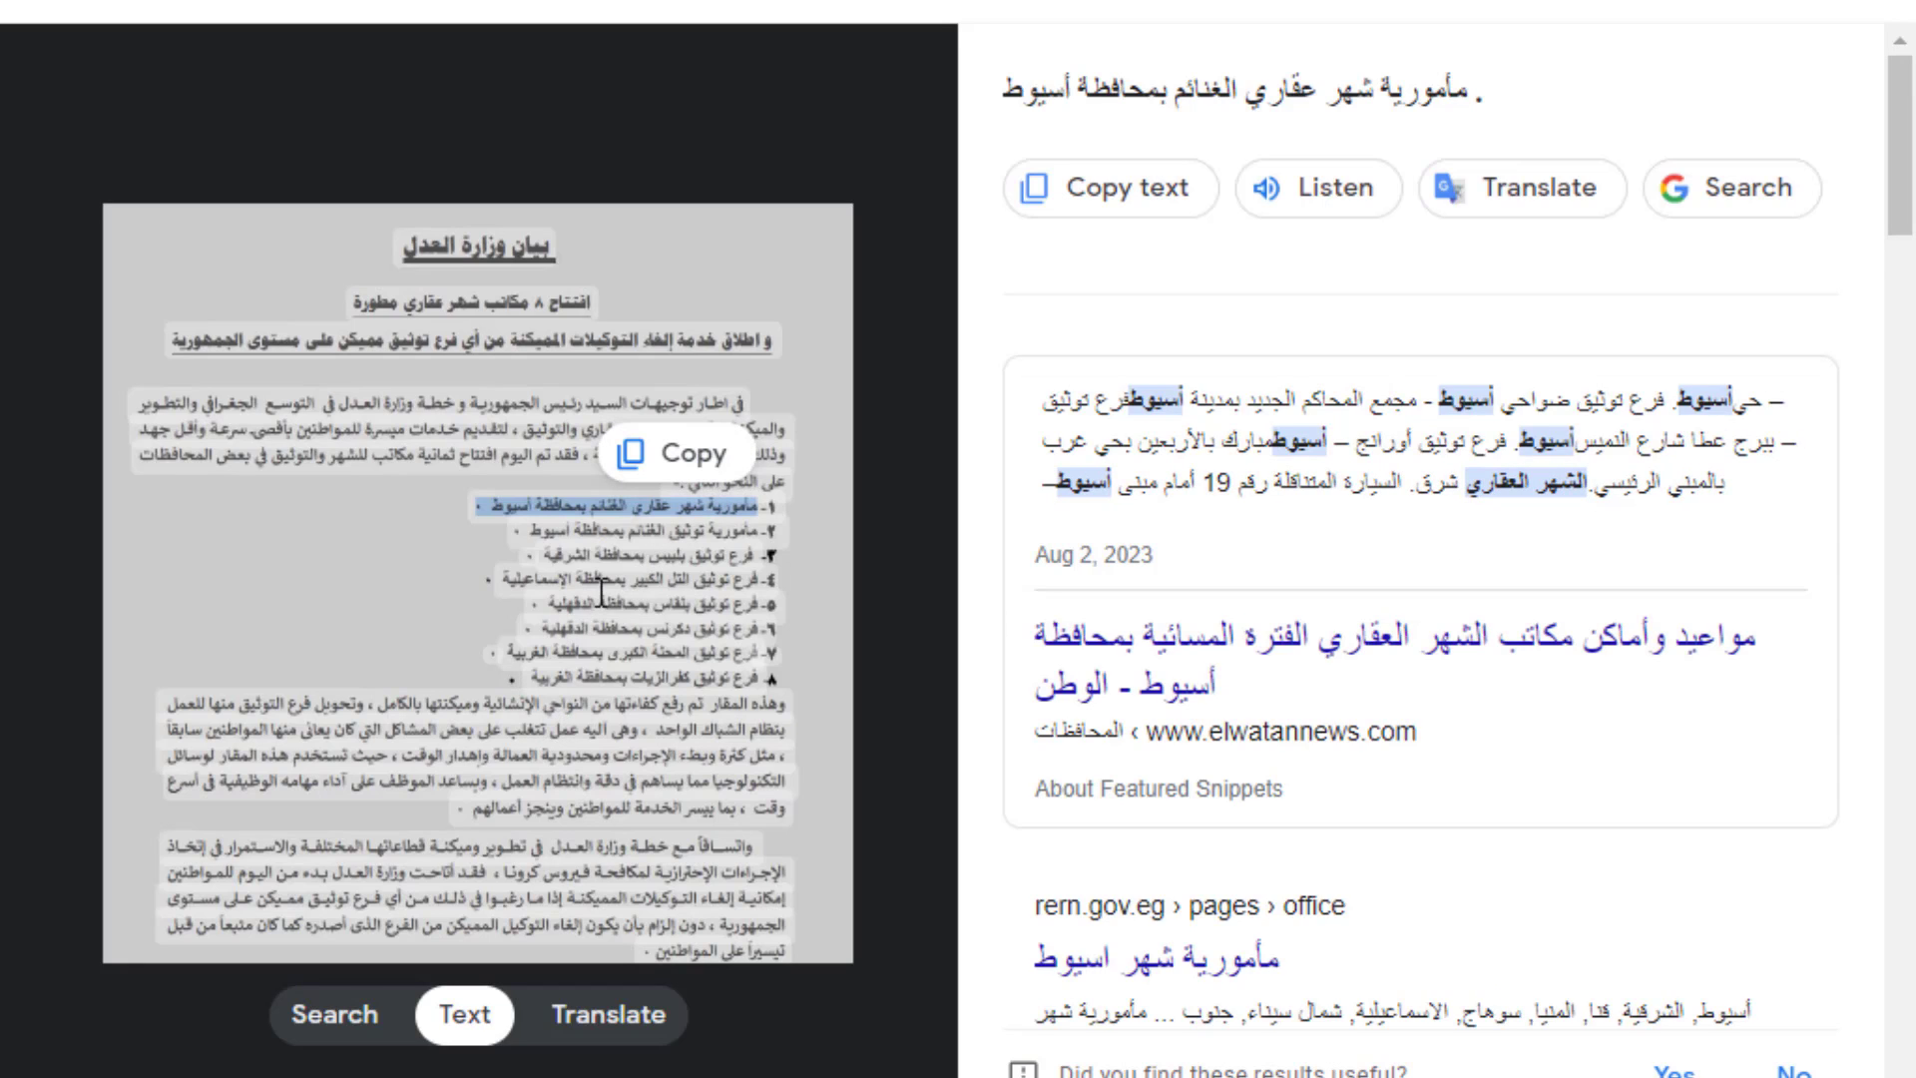
pyautogui.moveTo(162, 928); pyautogui.dragTo(778, 424)
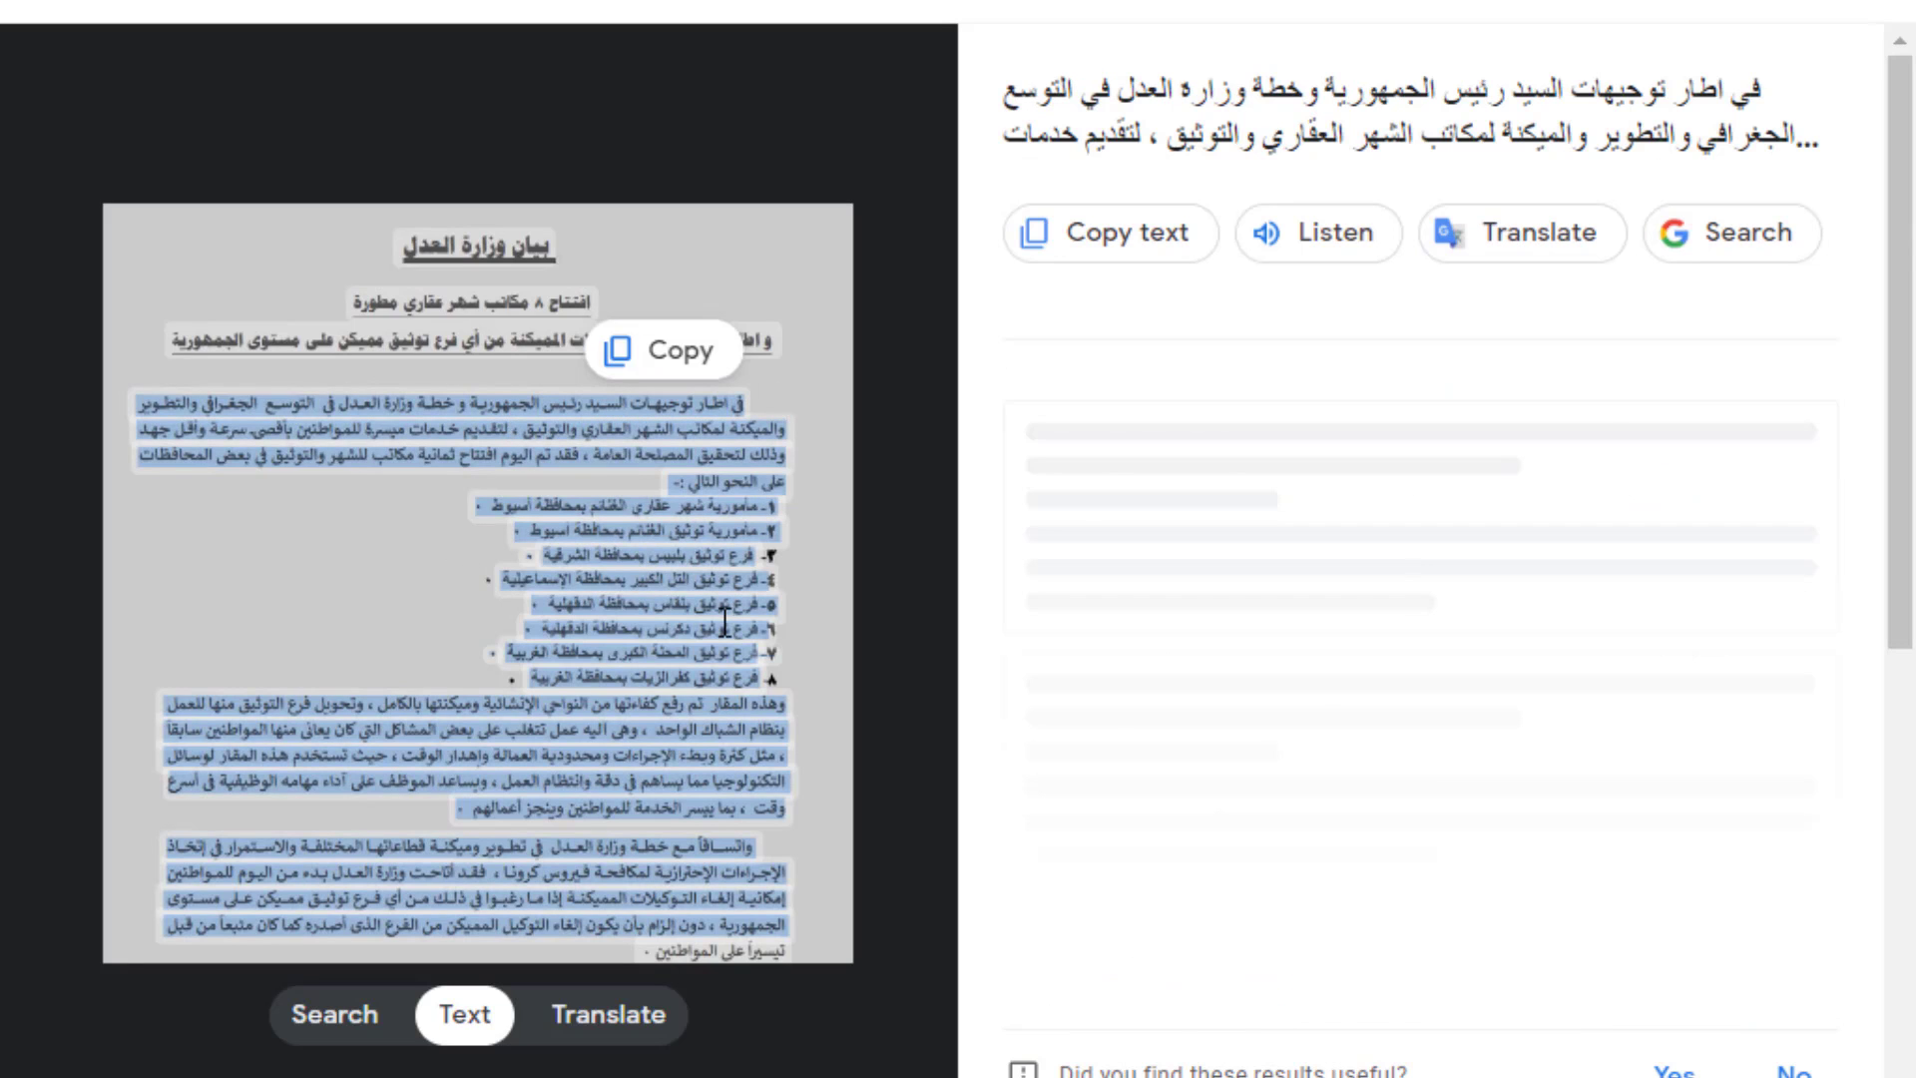
pyautogui.click(674, 359)
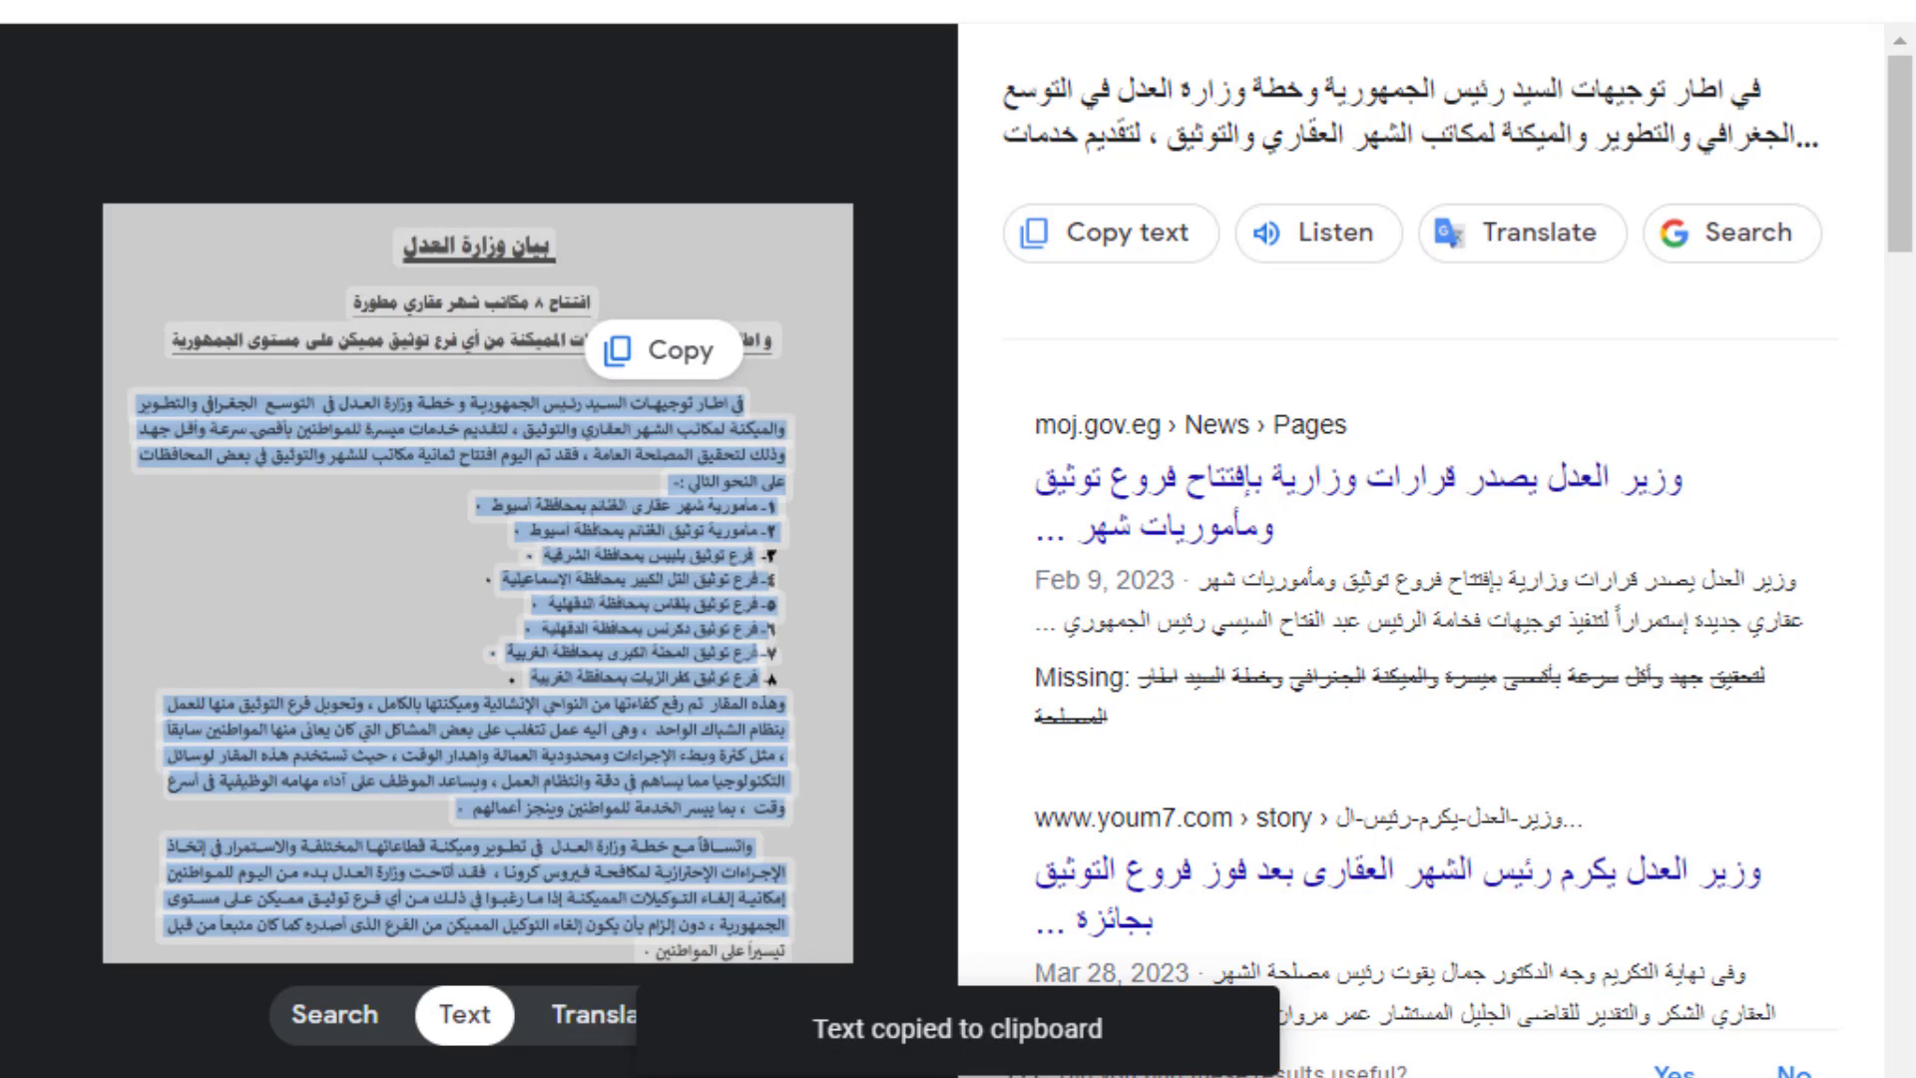
# - Switch to Word and paste the copied Arabic text into the blank document
pyautogui.moveTo(1018, 1035)
pyautogui.click(1058, 918)
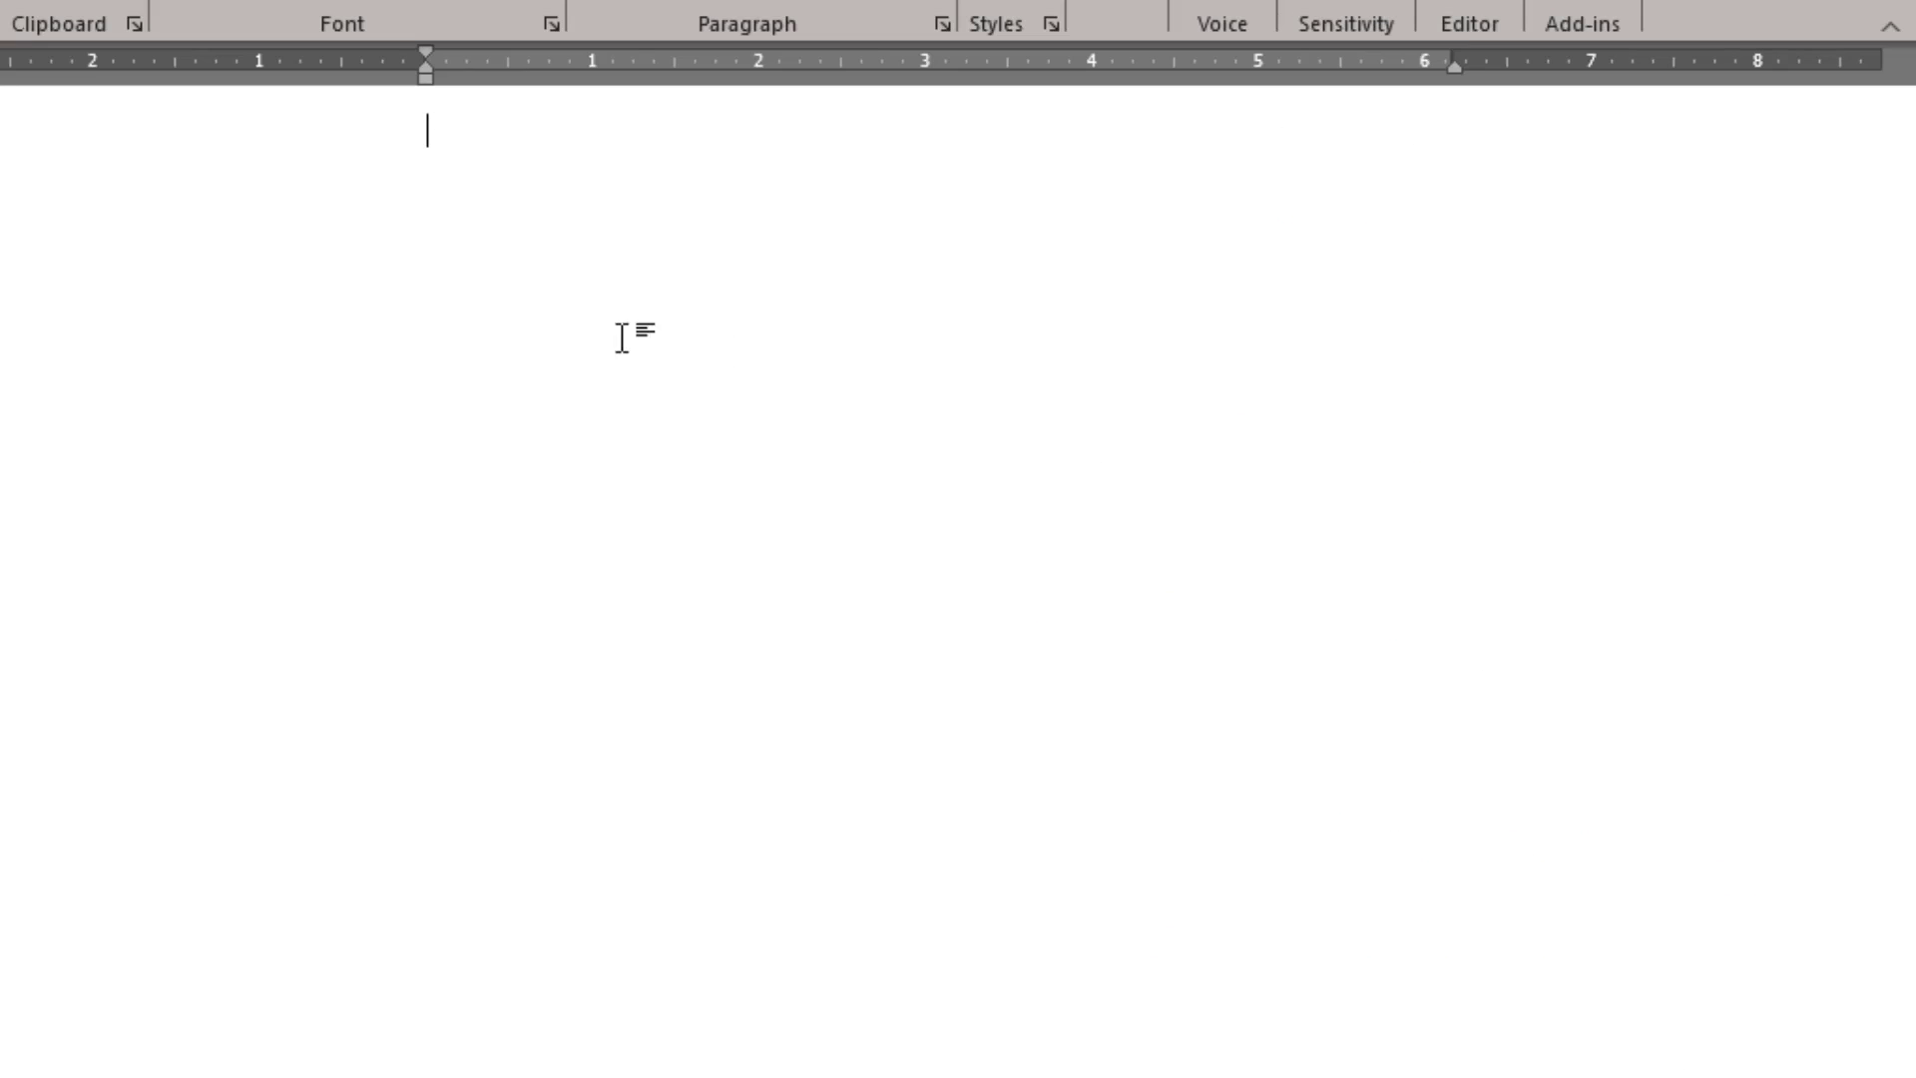
pyautogui.rightClick(451, 168)
pyautogui.click(540, 419)
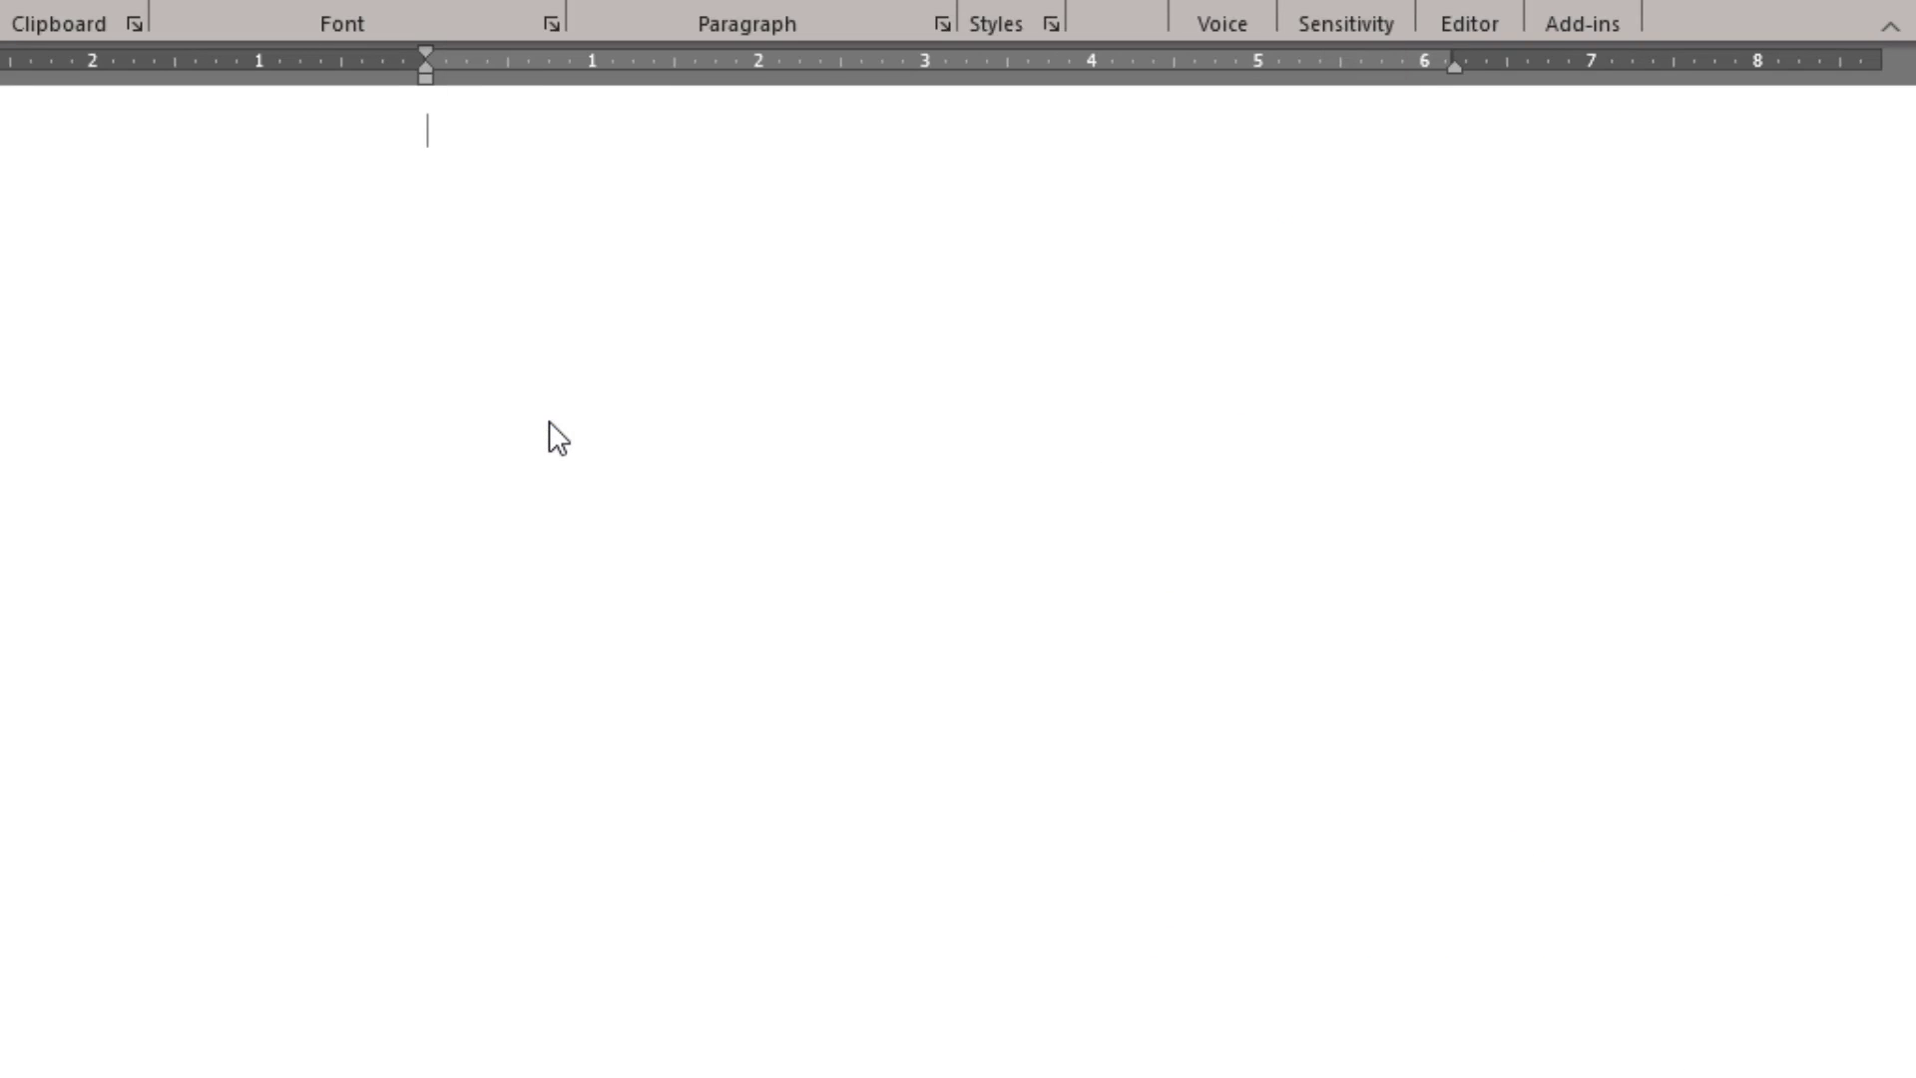
pyautogui.tripleClick(1275, 415)
pyautogui.scroll(2, 1277, 419)
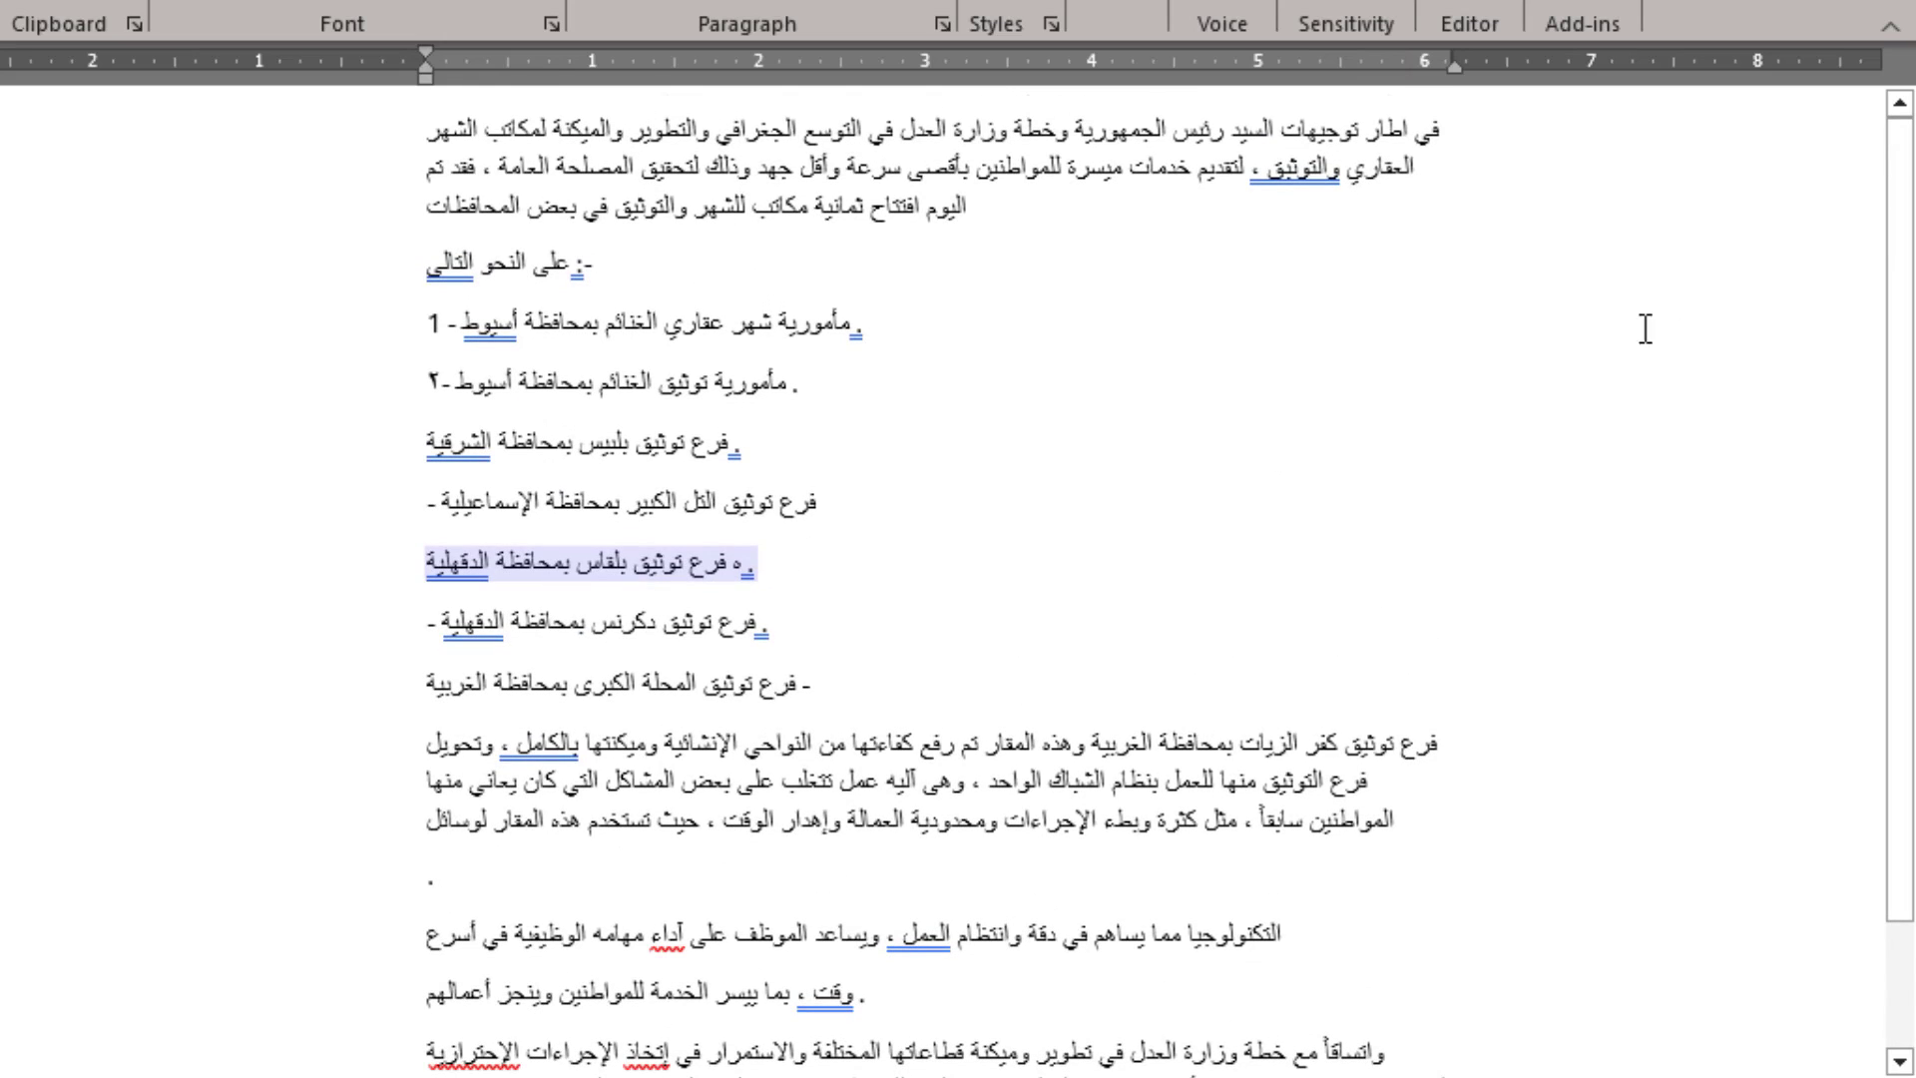
# - Switch back to Google Lens in Chrome and translate the document image from an auto-detected language into English (United States)
pyautogui.click(775, 439)
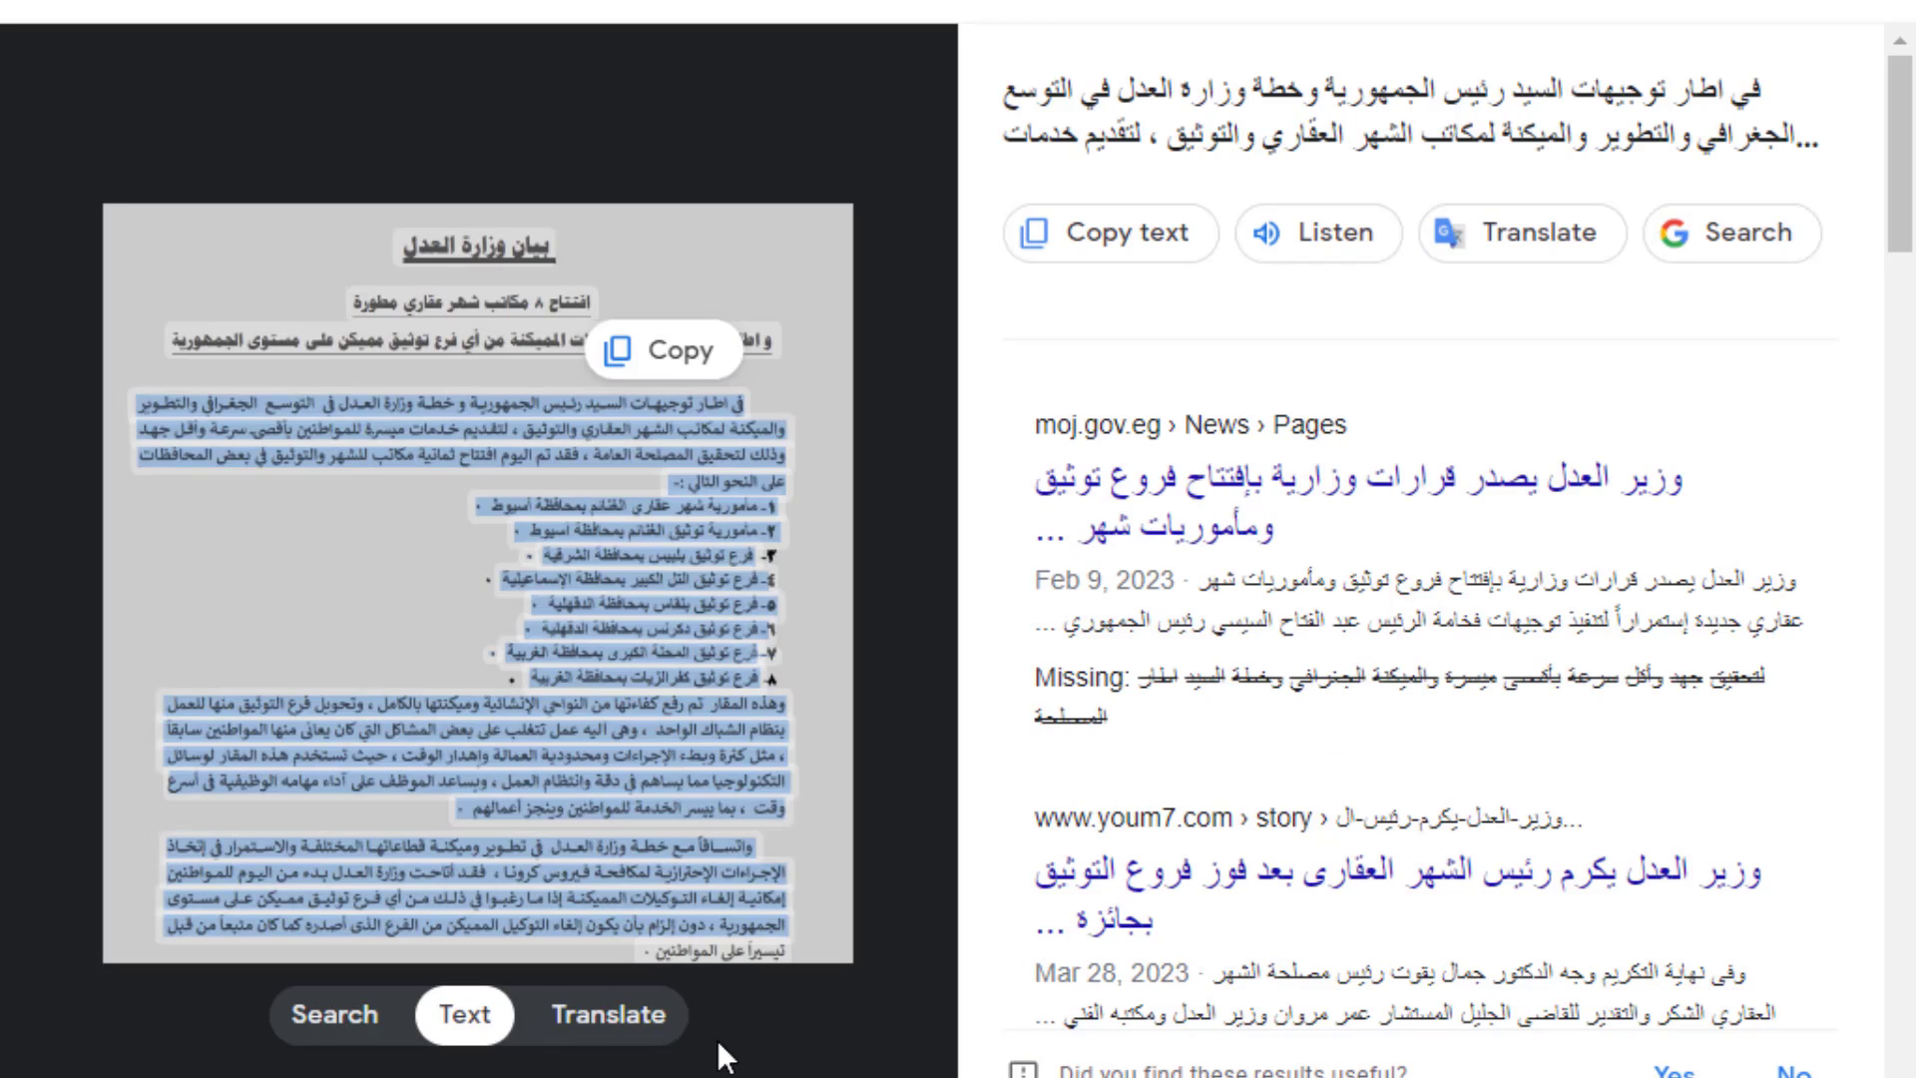
pyautogui.click(609, 1015)
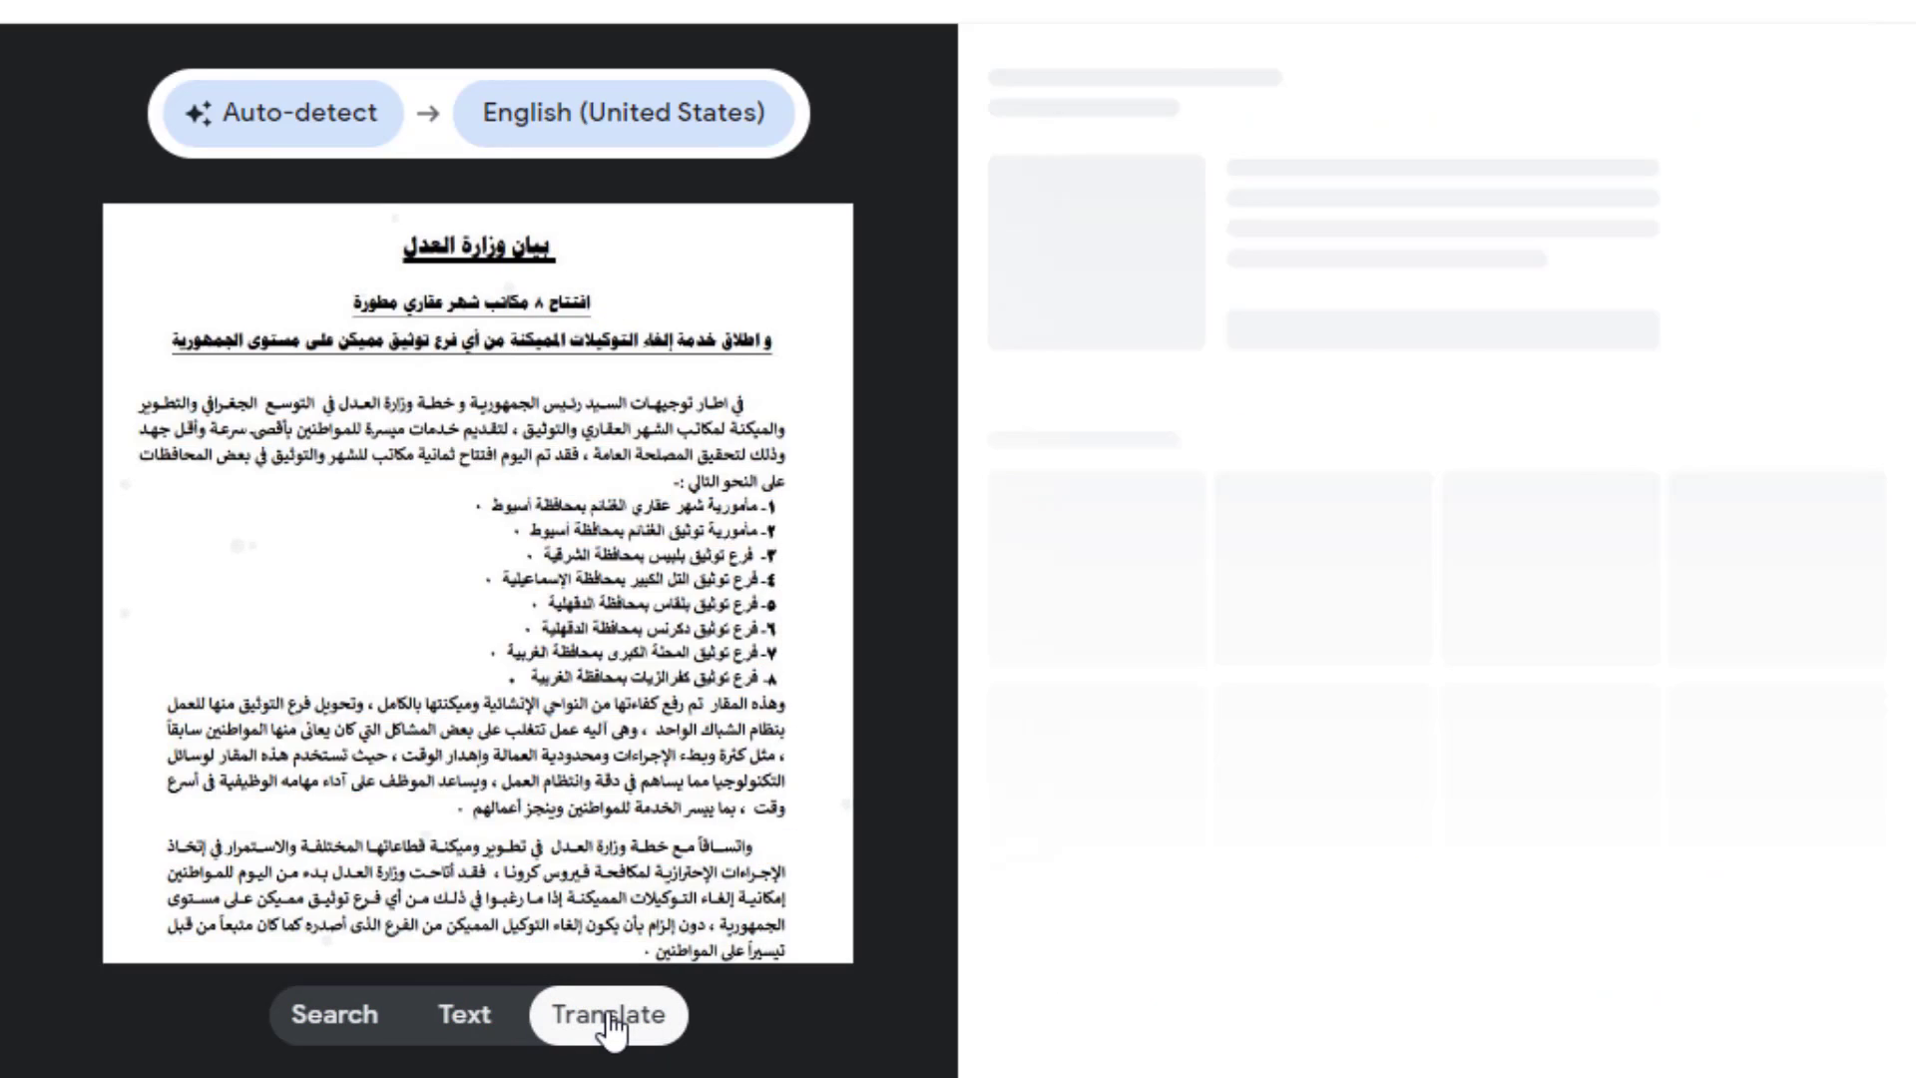